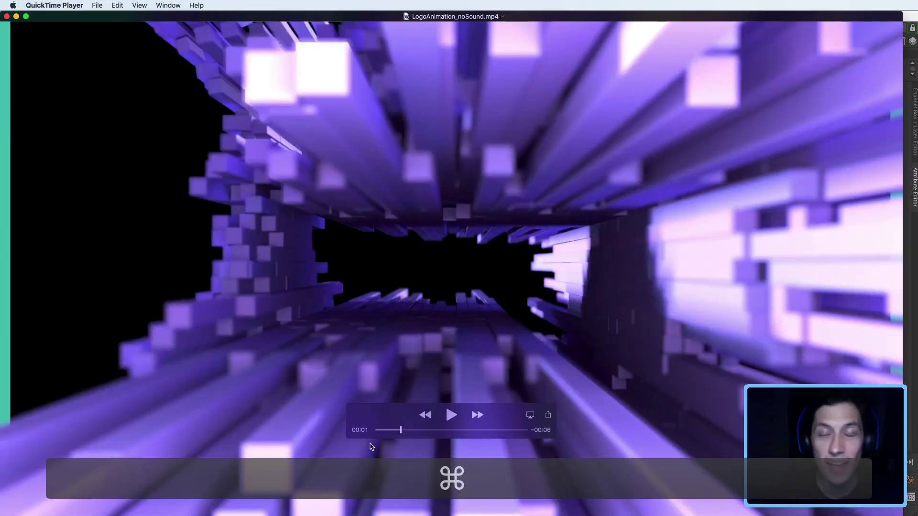
Switch from the logo animation video to Maya and return the perspective view to the saved camera bookmark
mouse_move(393, 431)
left_mouse_down()
mouse_move(376, 430)
mouse_move(420, 434)
mouse_move(398, 434)
mouse_move(419, 435)
mouse_move(402, 440)
left_mouse_up()
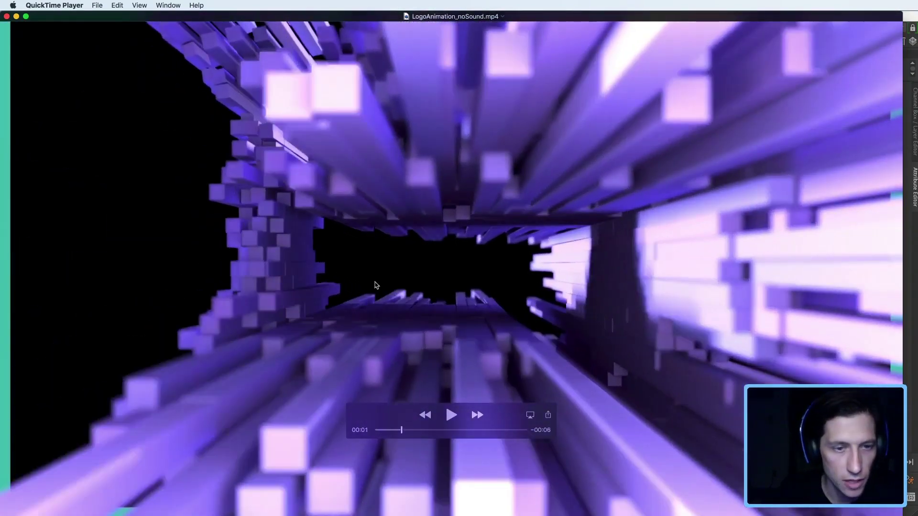
key("super+Tab")
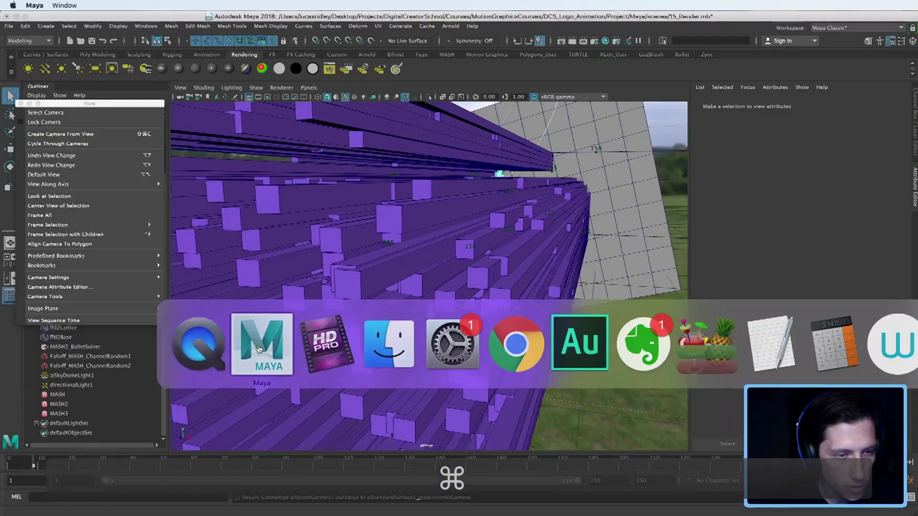
left_click_drag(457, 314, 429, 296, "alt")
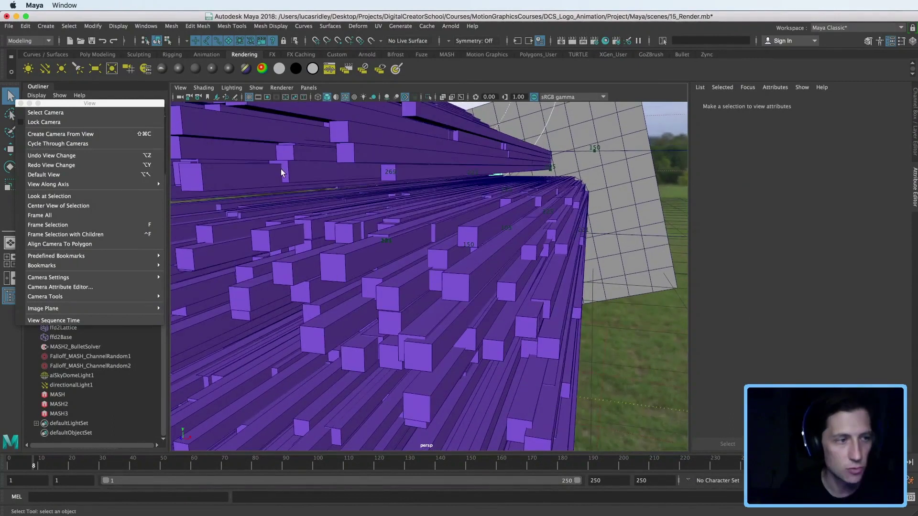
mouse_move(116, 306)
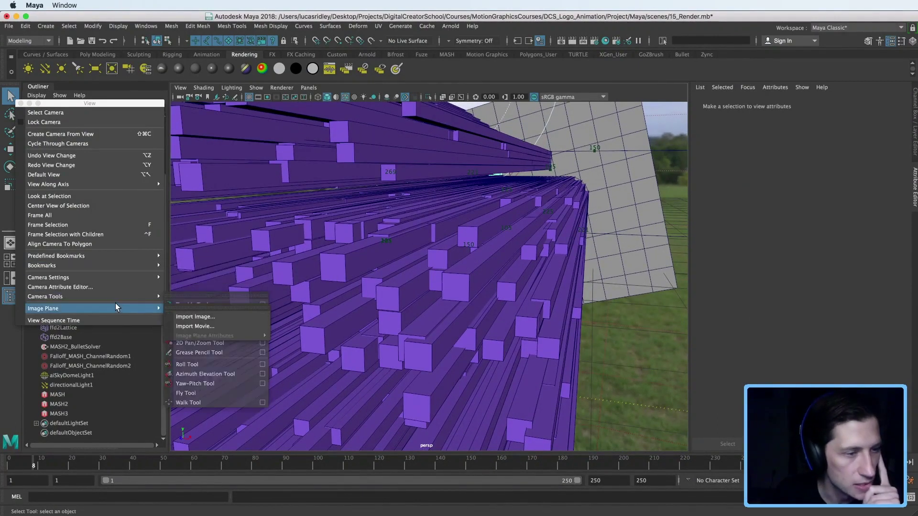
mouse_move(117, 277)
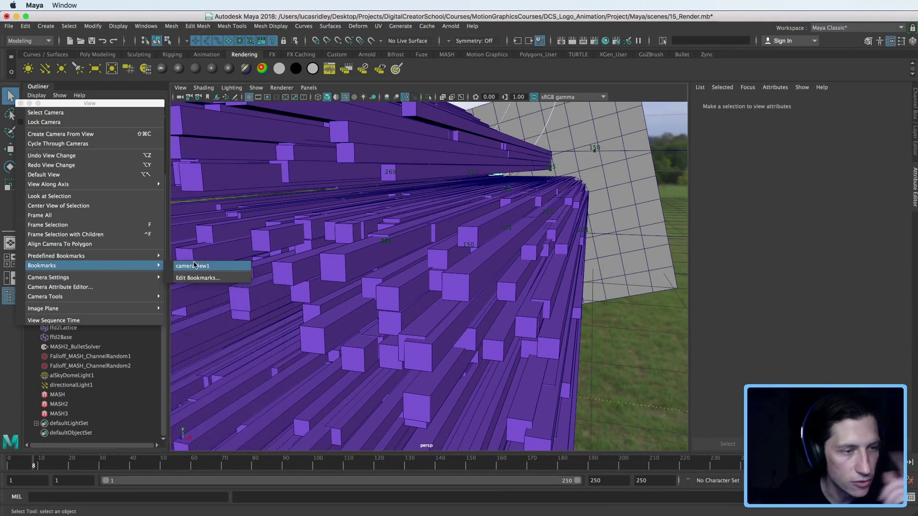
left_click(191, 266)
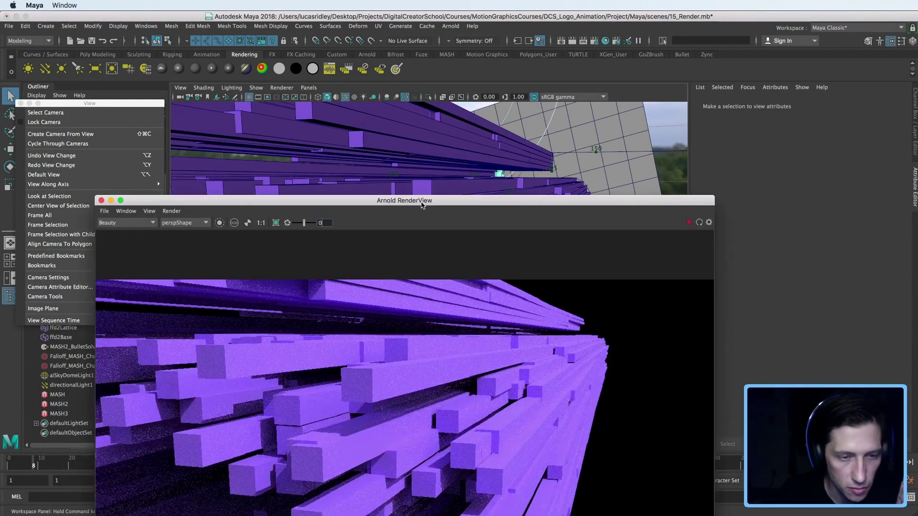
Reposition the Arnold RenderView window and bring Hypershade up in front of it
left_click_drag(408, 199, 325, 13)
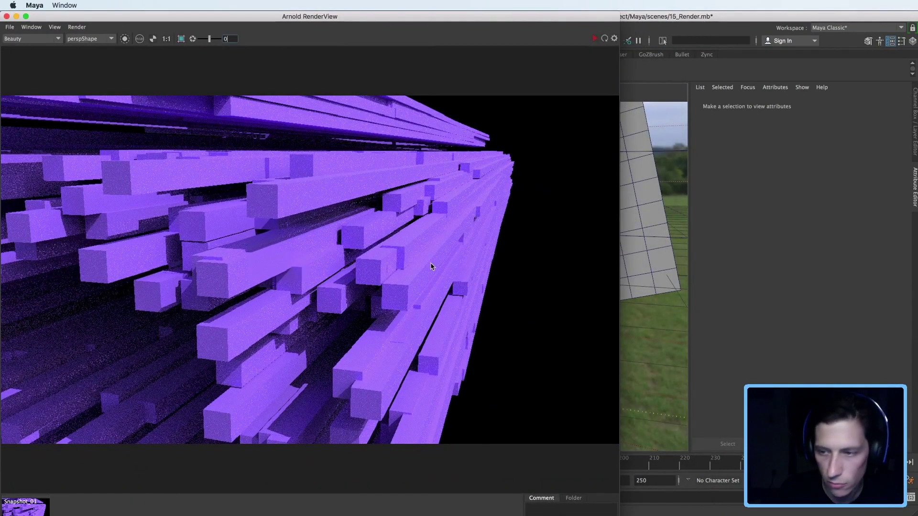
left_click_drag(586, 18, 590, 68)
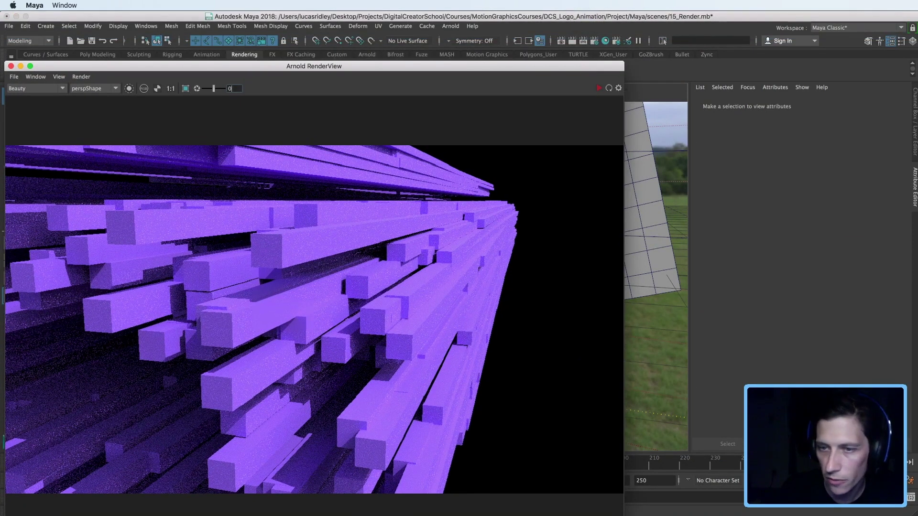
left_click_drag(685, 148, 403, 123)
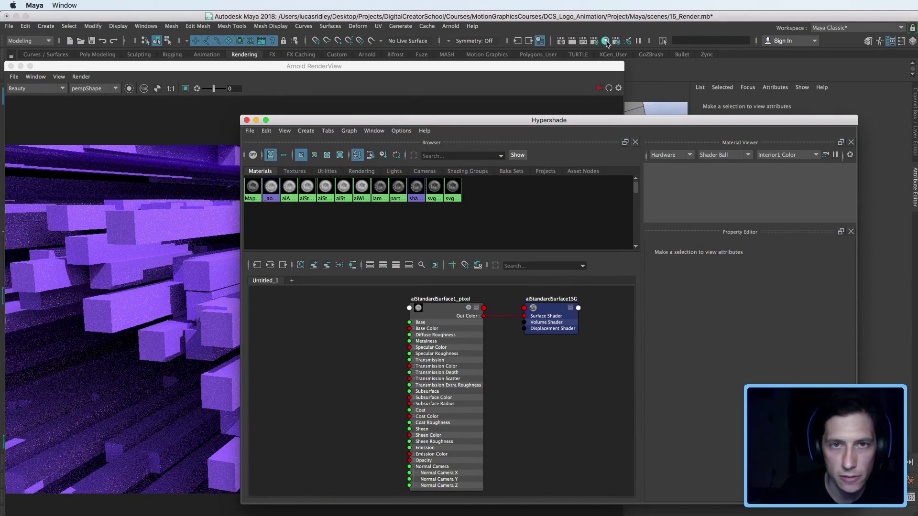
Tidy the graph around the aiStandardSurface1_pixel material and add an aiRoundCorners node beside it
left_click(454, 311)
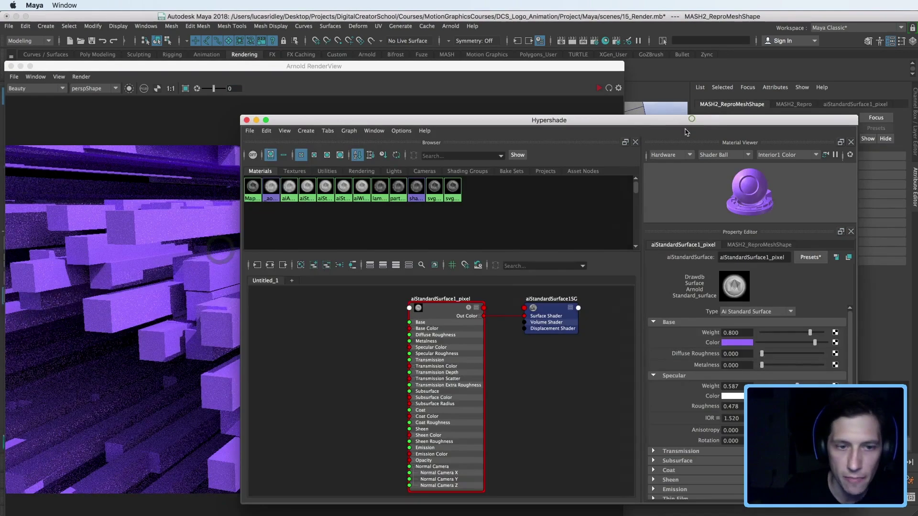
left_click(352, 265)
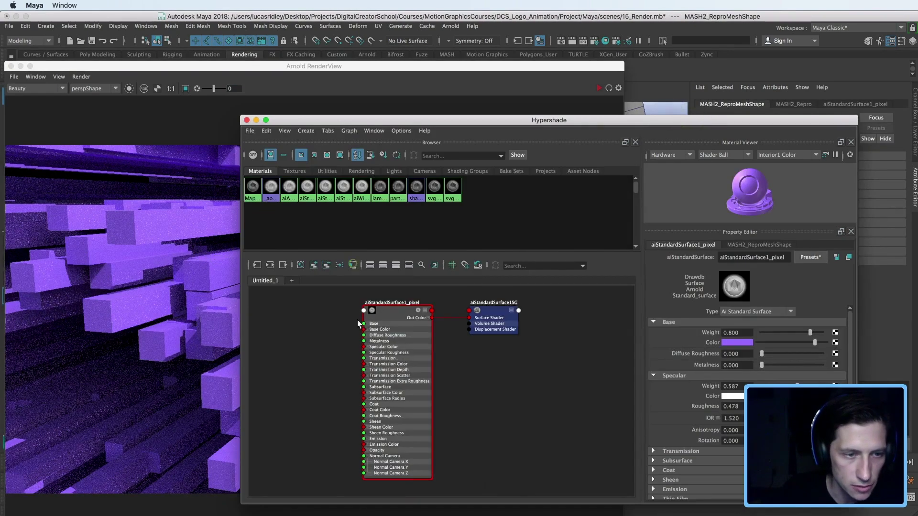
left_click(327, 344)
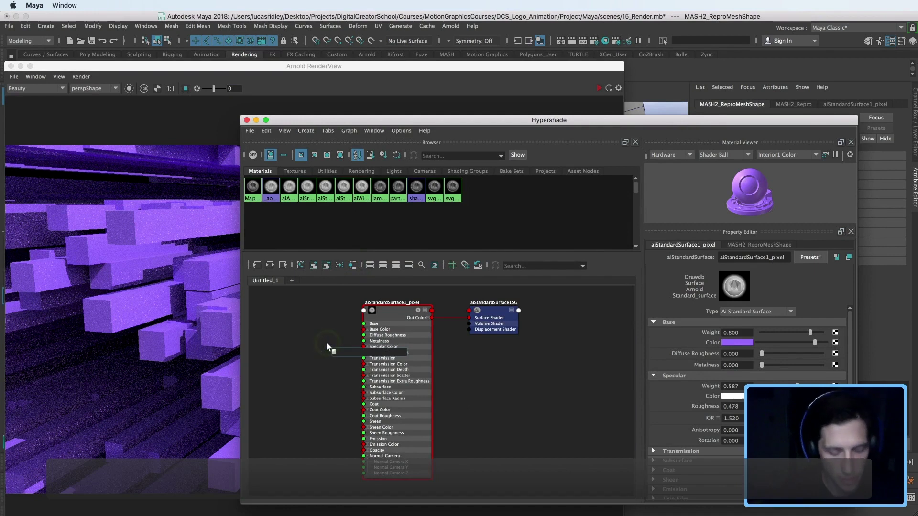
type("round")
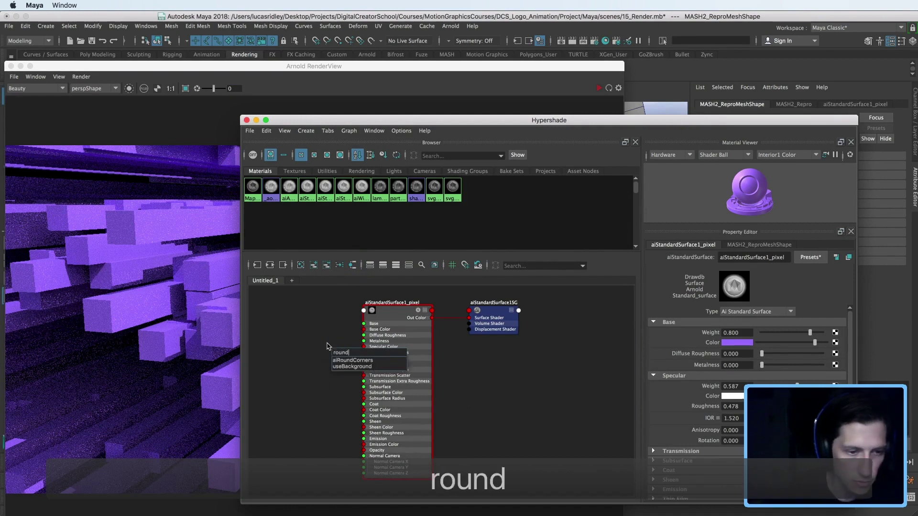
left_click(353, 360)
left_click_drag(351, 352, 318, 416)
left_click(324, 380)
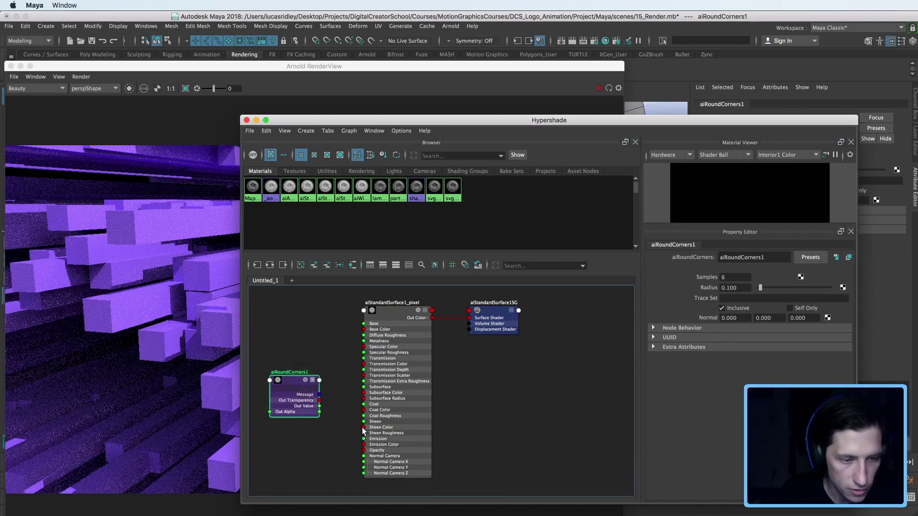
Connect the aiRoundCorners node's Out Value to the pixel material's Normal Camera and align the node with that input
middle_click_drag(395, 422, 504, 385, "alt")
right_click_drag(463, 378, 560, 408, "alt")
right_click_drag(490, 390, 493, 391, "alt")
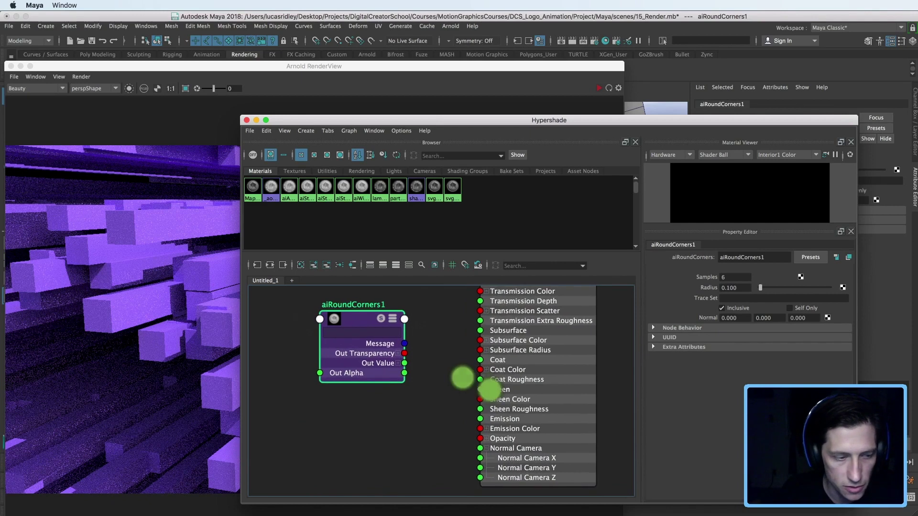
left_click_drag(404, 363, 481, 476)
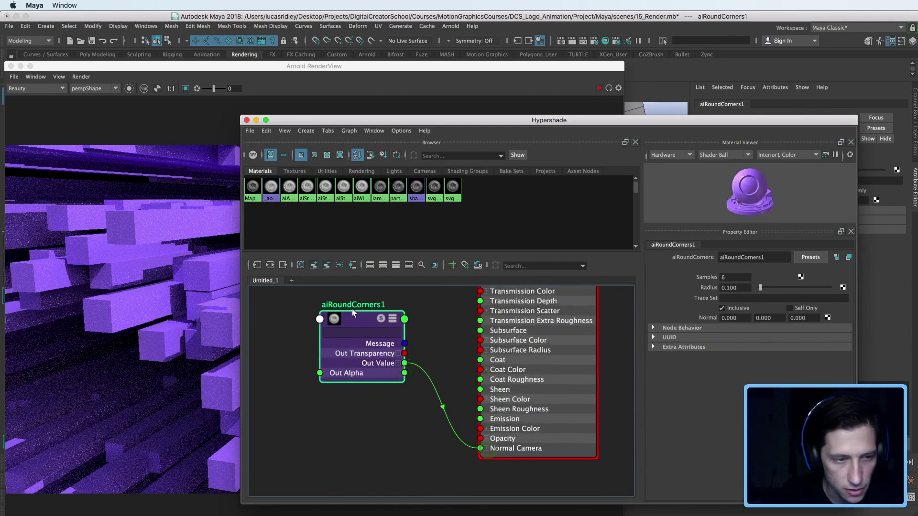
left_click_drag(351, 309, 365, 395)
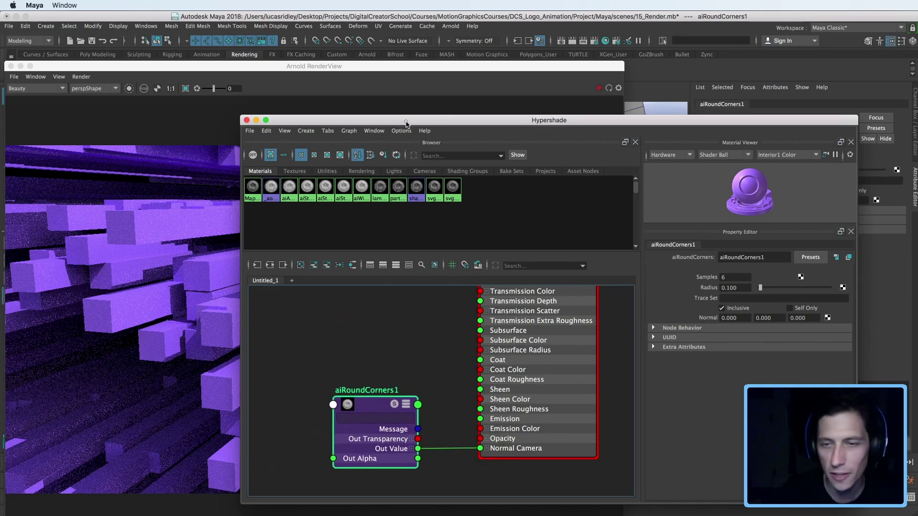
Uncover the Arnold RenderView, start the render, and limit it to a crop region around the central bars
left_click_drag(406, 124, 706, 109)
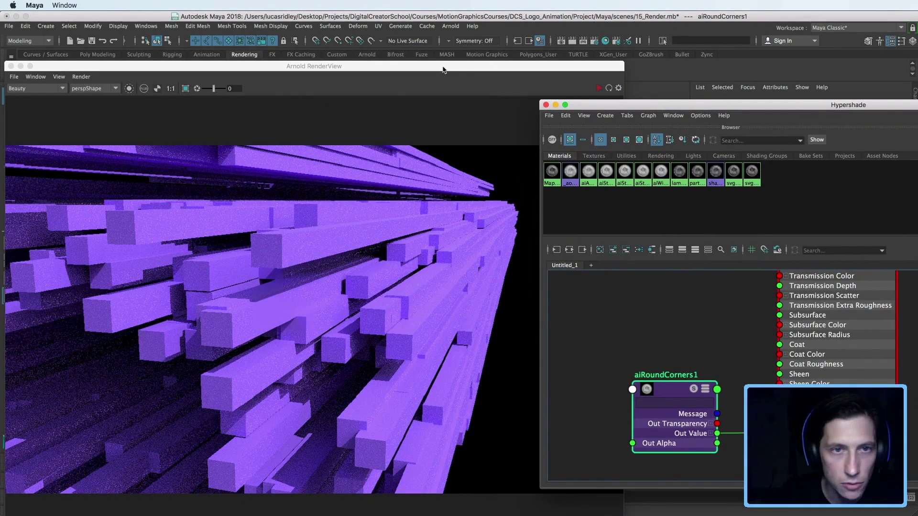
left_click(581, 86)
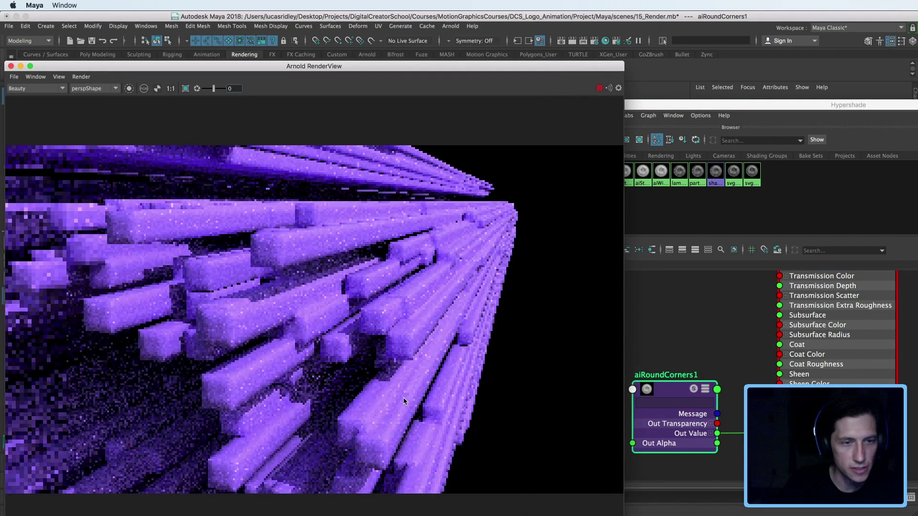
left_click(185, 89)
mouse_move(131, 166)
left_mouse_down()
mouse_move(421, 427)
mouse_move(457, 447)
left_mouse_up()
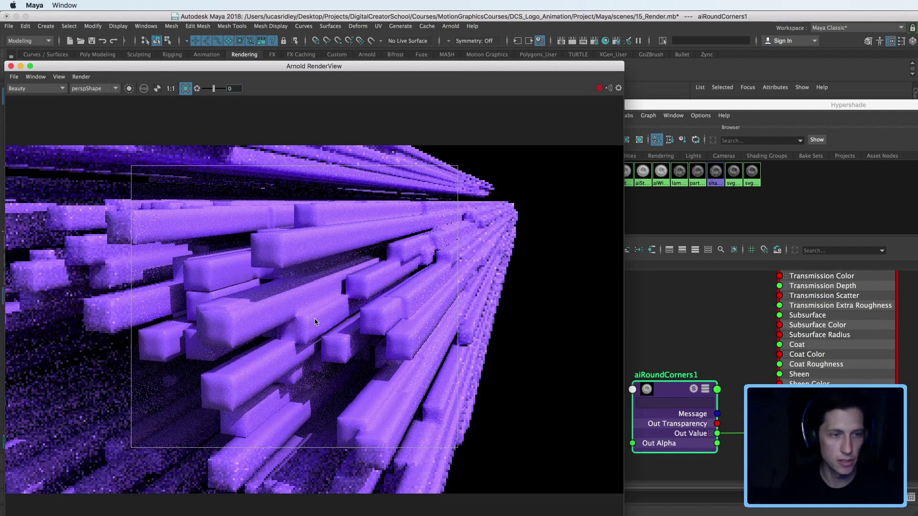
Examine the rounded edges and corners of the bars up close in the Arnold render
right_click_drag(194, 318, 345, 332, "alt")
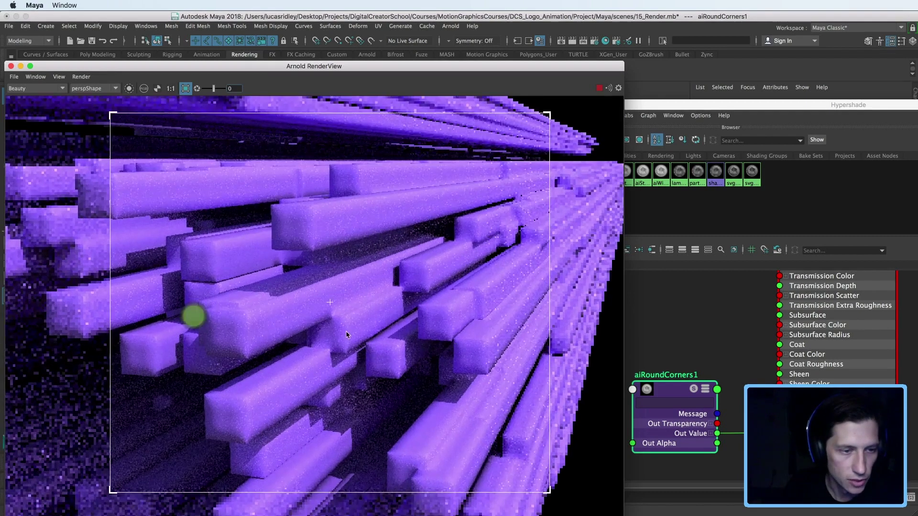
right_click_drag(256, 332, 465, 399, "alt")
right_click_drag(244, 318, 335, 330, "alt")
right_click_drag(293, 316, 529, 364, "alt")
scroll(337, 311, "up", 5)
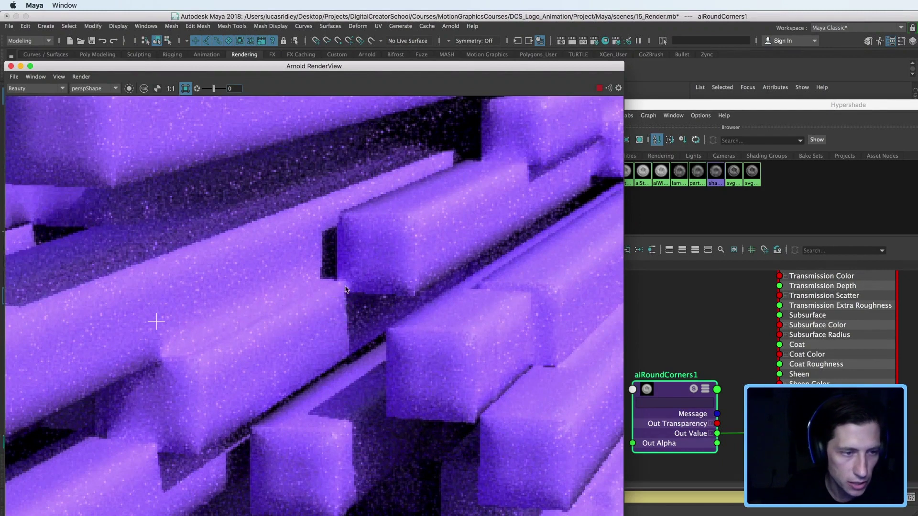
middle_click_drag(360, 226, 397, 316, "alt")
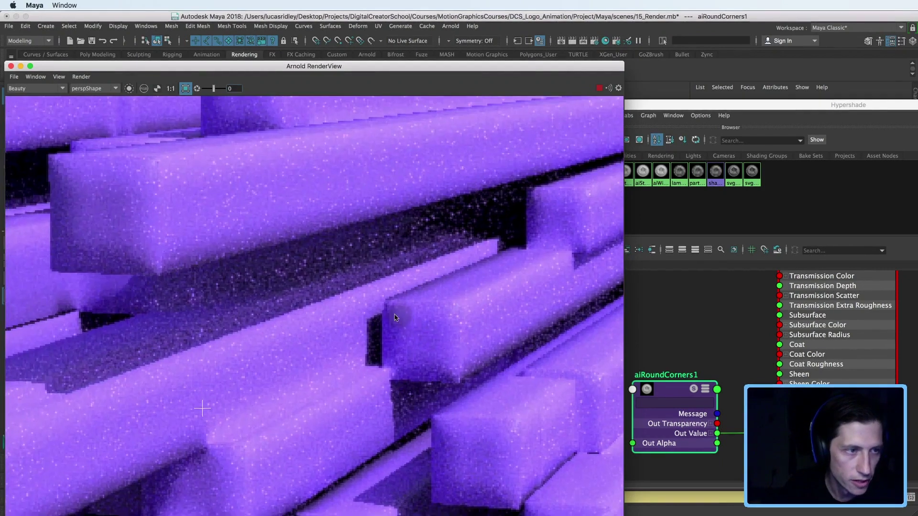
scroll(397, 316, "down", 1)
middle_click_drag(334, 358, 386, 366, "alt")
middle_click_drag(279, 290, 445, 156, "alt")
middle_click_drag(346, 286, 274, 428, "alt")
middle_click_drag(397, 251, 359, 347, "alt")
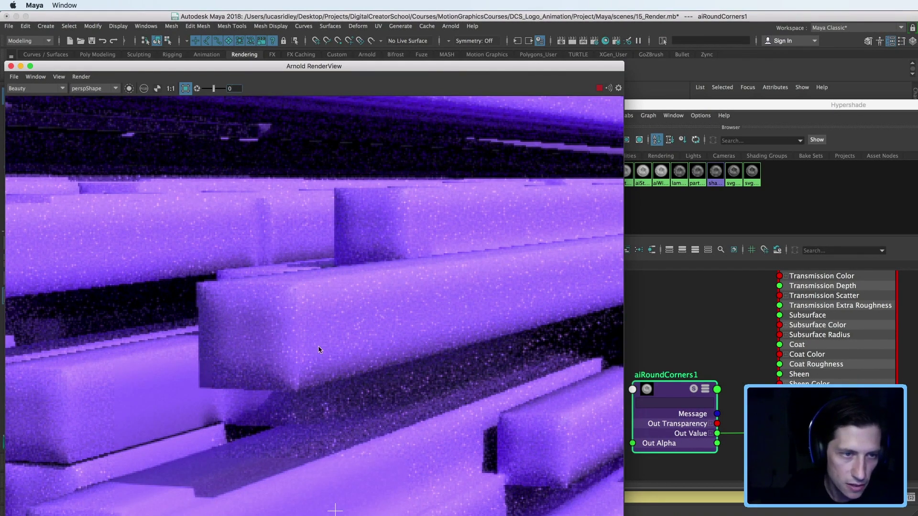
middle_click_drag(311, 371, 325, 276, "alt")
middle_click_drag(343, 236, 449, 200, "alt")
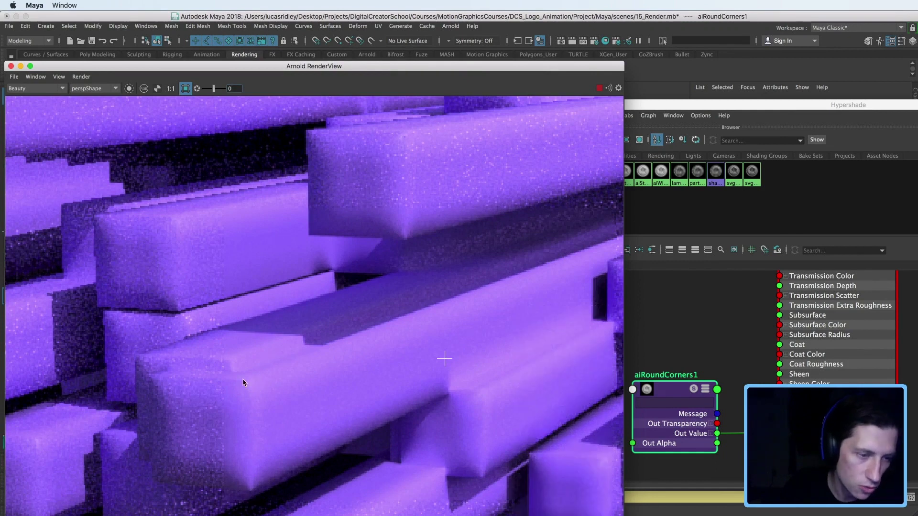
middle_click_drag(395, 412, 258, 279, "alt")
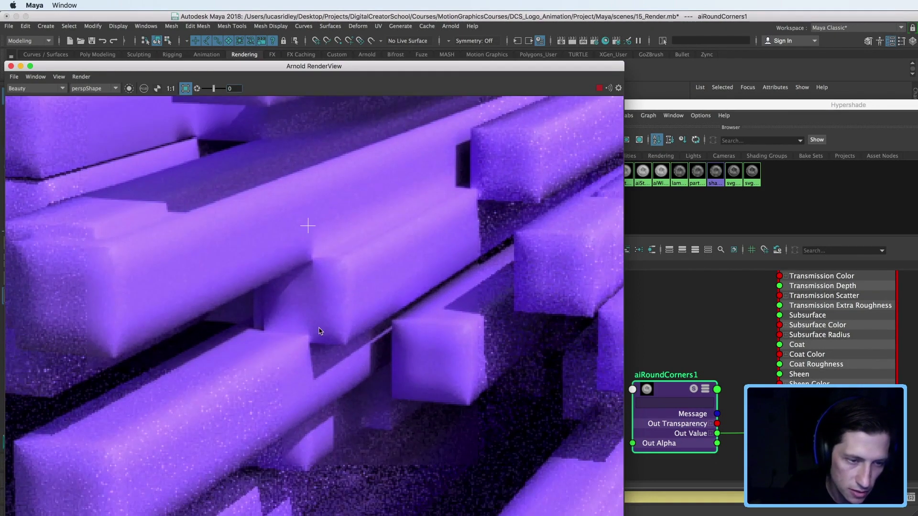
Set the aiRoundCorners node's Radius to 0.05 in Hypershade
left_click_drag(678, 106, 395, 122)
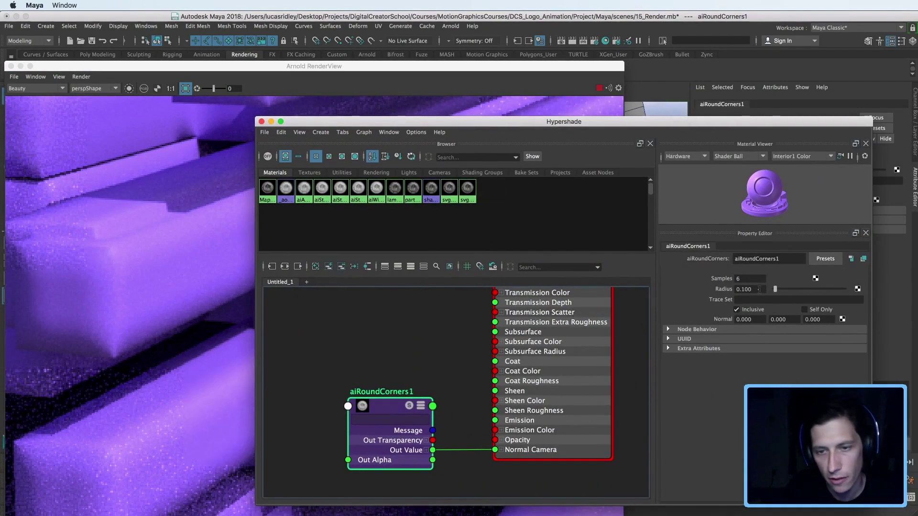
left_click_drag(759, 289, 744, 290)
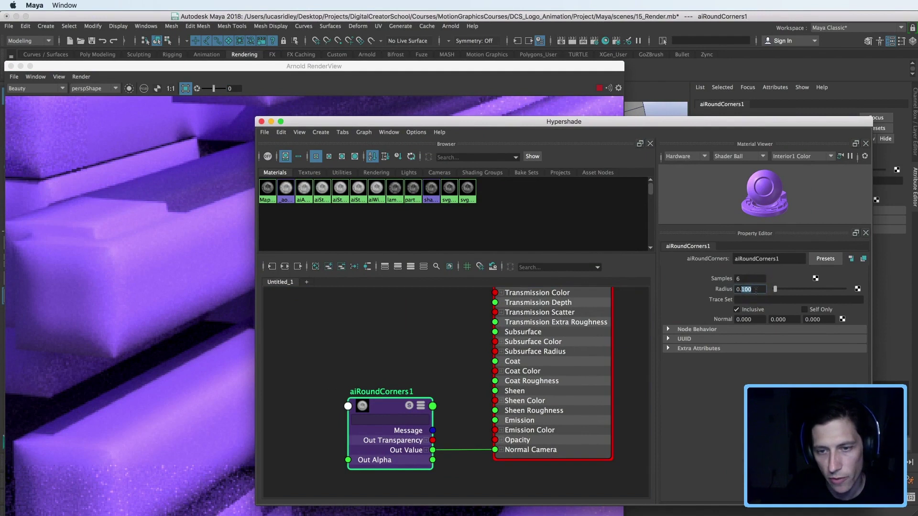
type("0.05")
key("Return")
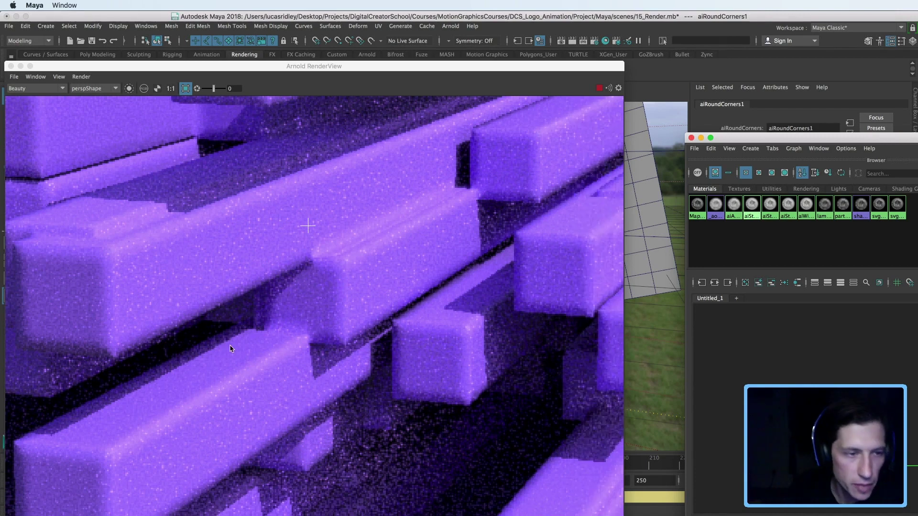
Check how the 0.05 corner radius looks on several bars in the Arnold render
middle_click_drag(230, 348, 308, 311, "alt")
scroll(309, 309, "up", 1)
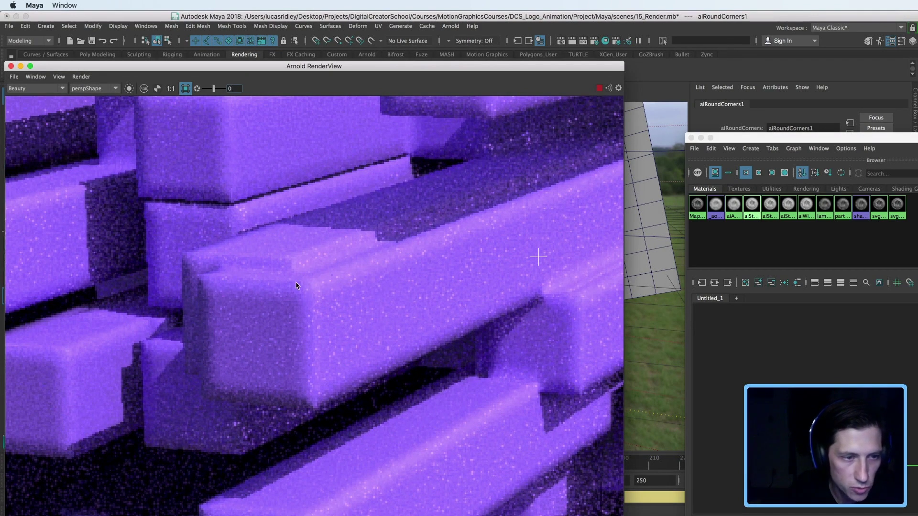
left_click_drag(340, 304, 282, 299, "alt")
scroll(197, 277, "up", 1)
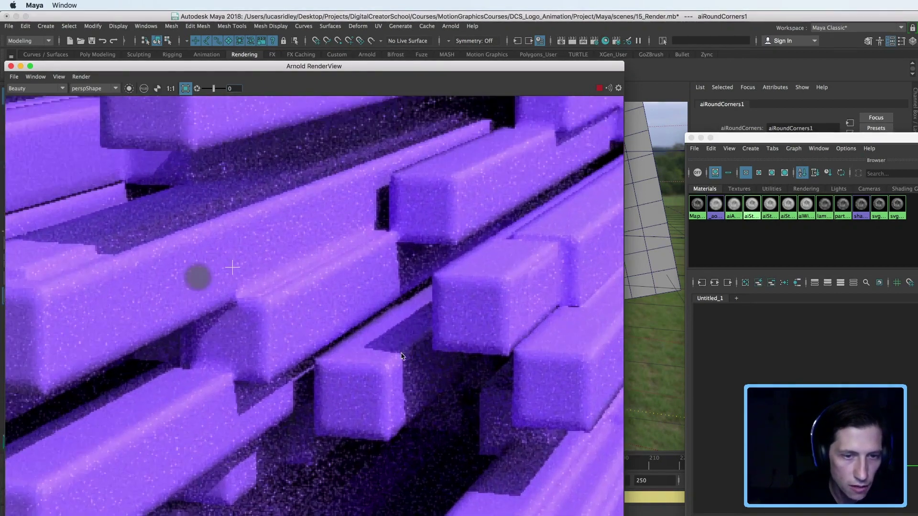
scroll(243, 313, "up", 1)
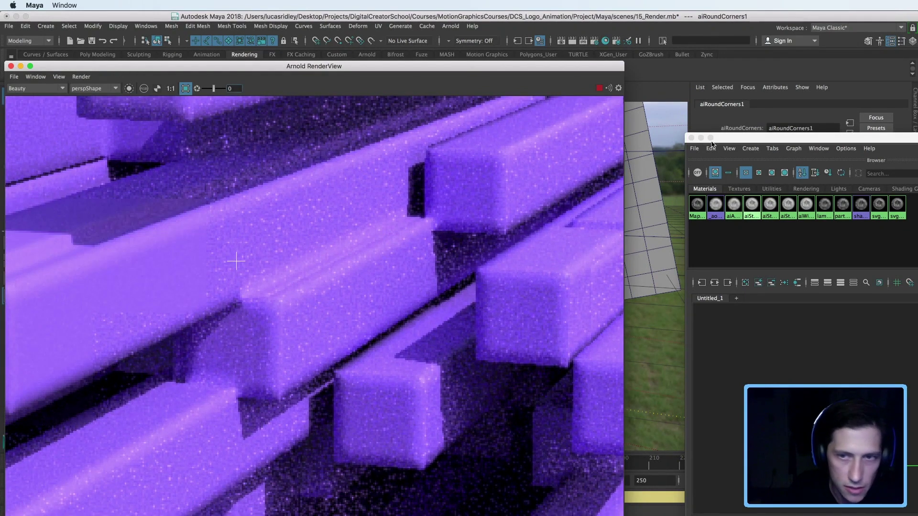
Move the Arnold RenderView and Hypershade windows aside to uncover the perspective viewport
left_click_drag(760, 137, 288, 144)
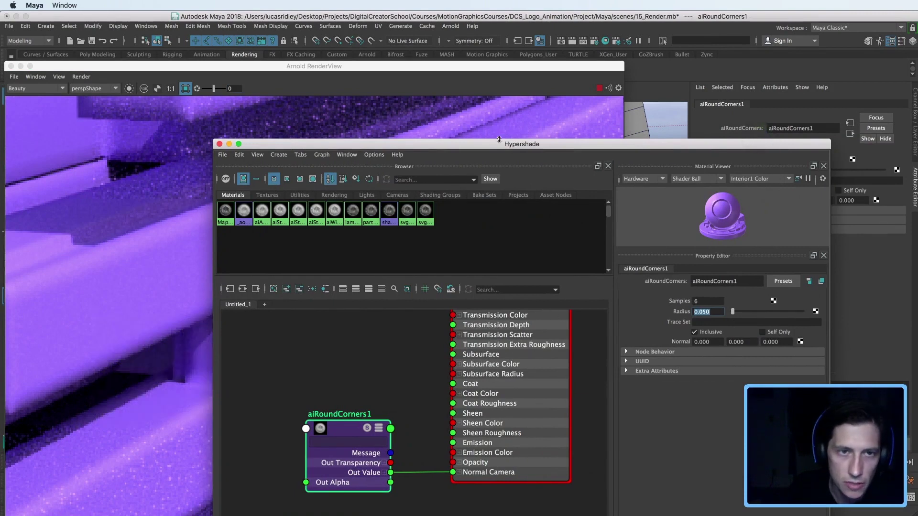
left_click(444, 68)
left_click_drag(444, 68, 561, 282)
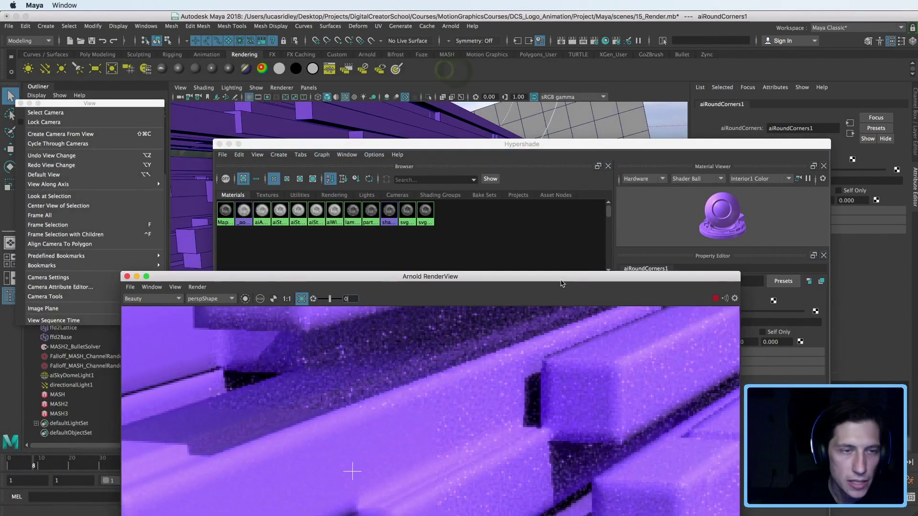
left_click_drag(400, 142, 674, 170)
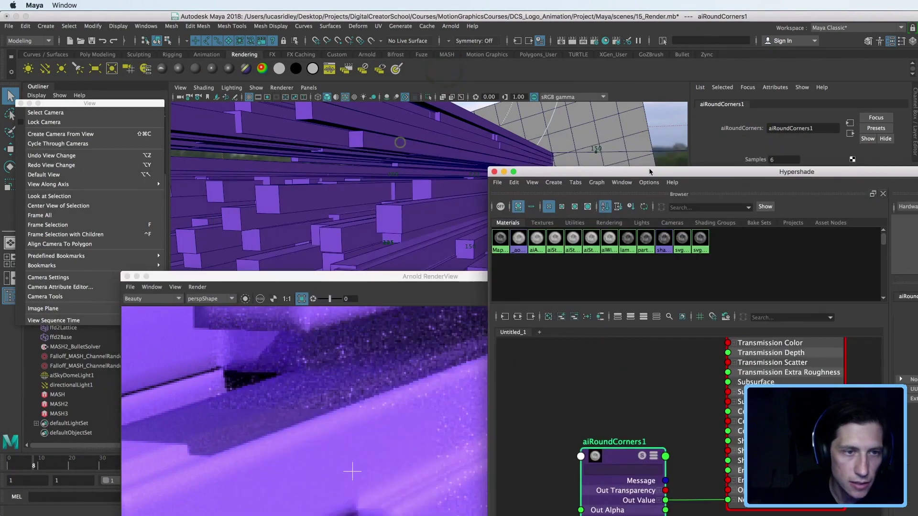
Create a polygon cube and a polygon cylinder as test shapes for the rounded-corner shader
left_click(427, 195)
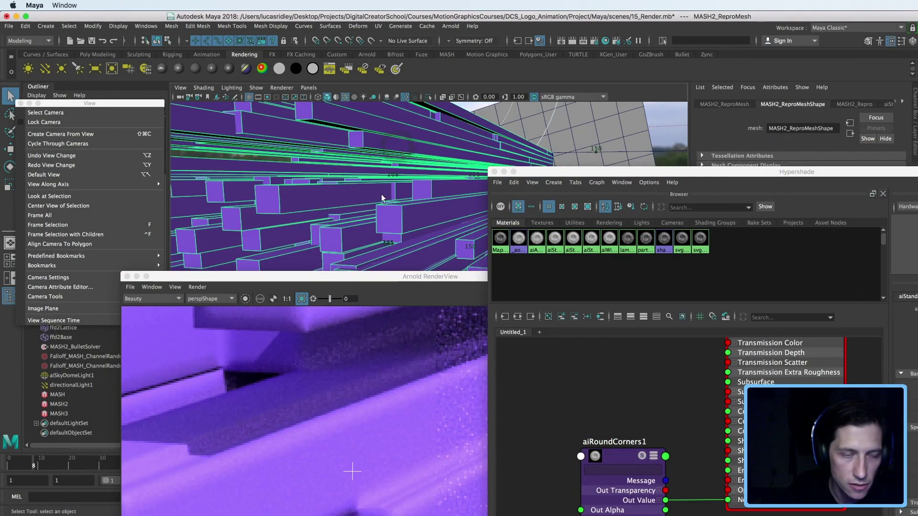
left_click_drag(519, 172, 621, 172)
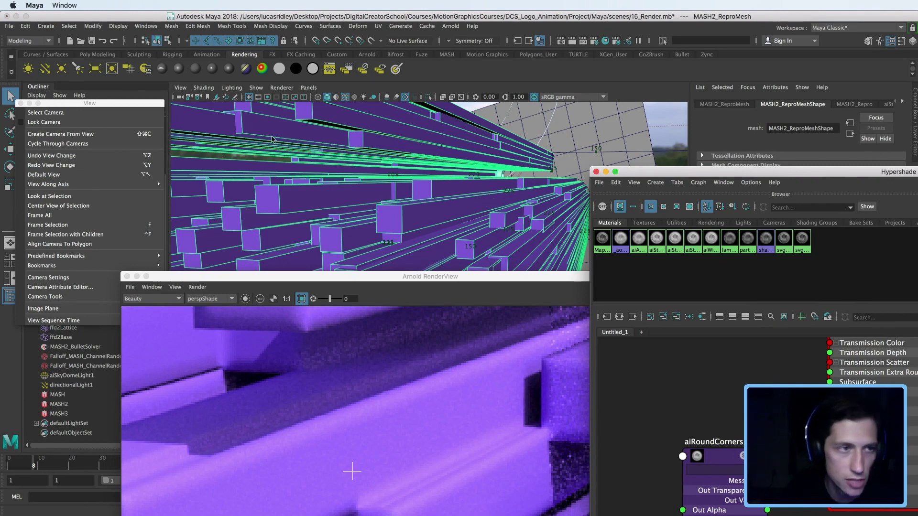
left_click(48, 25)
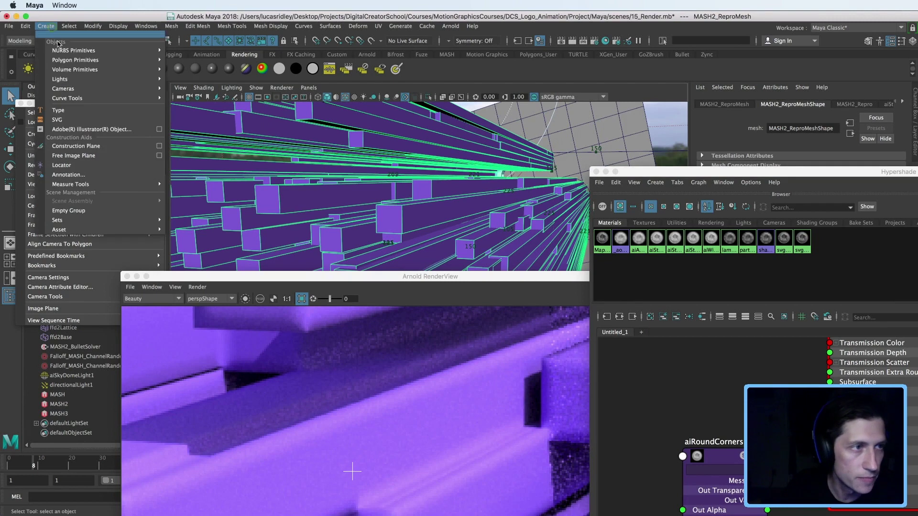
mouse_move(96, 59)
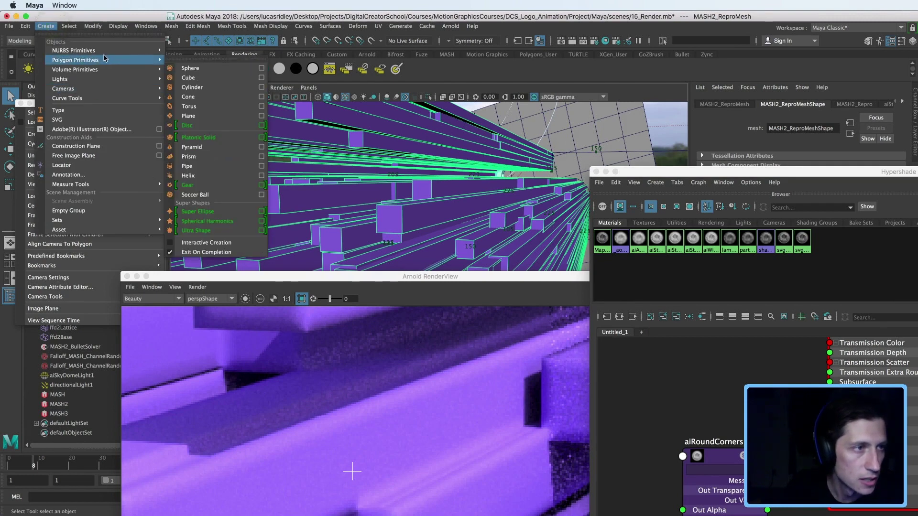
left_click(209, 77)
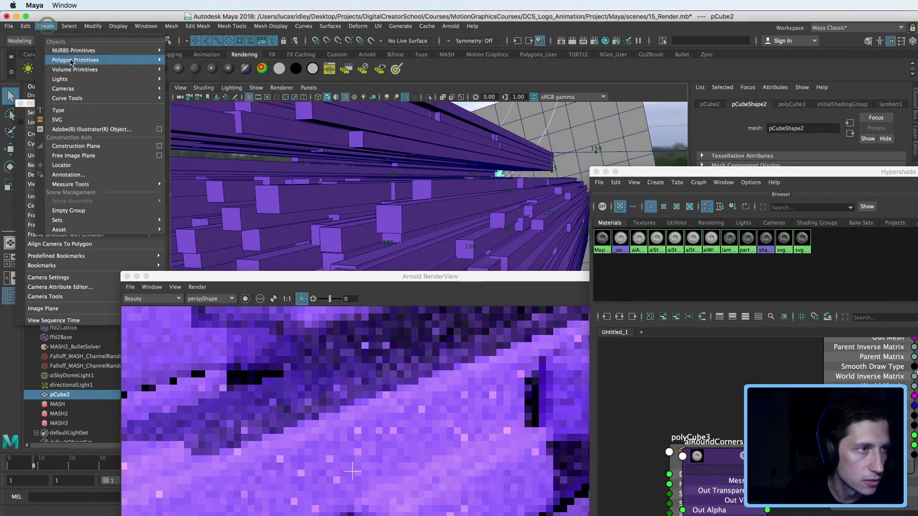
mouse_move(71, 61)
left_click(216, 86)
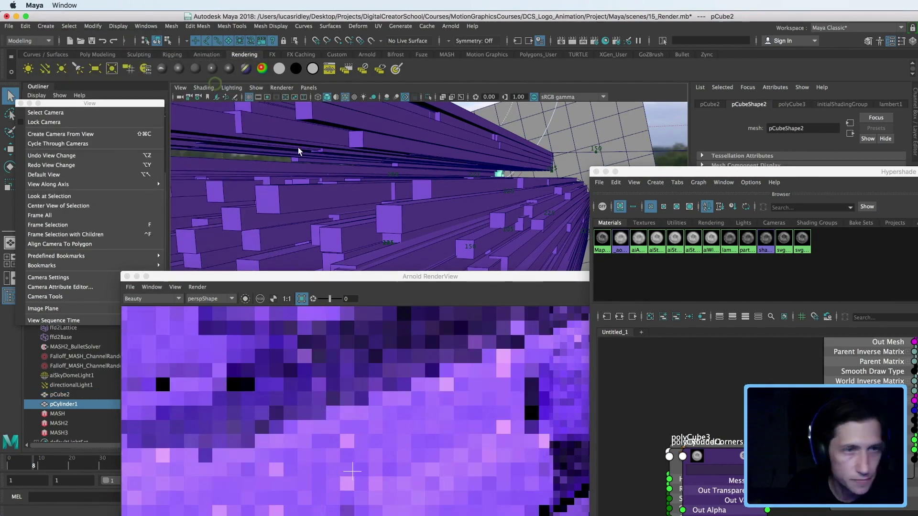
Move the new cube and cylinder together onto the purple bars, snapping them to the bars' vertices
left_click(59, 403)
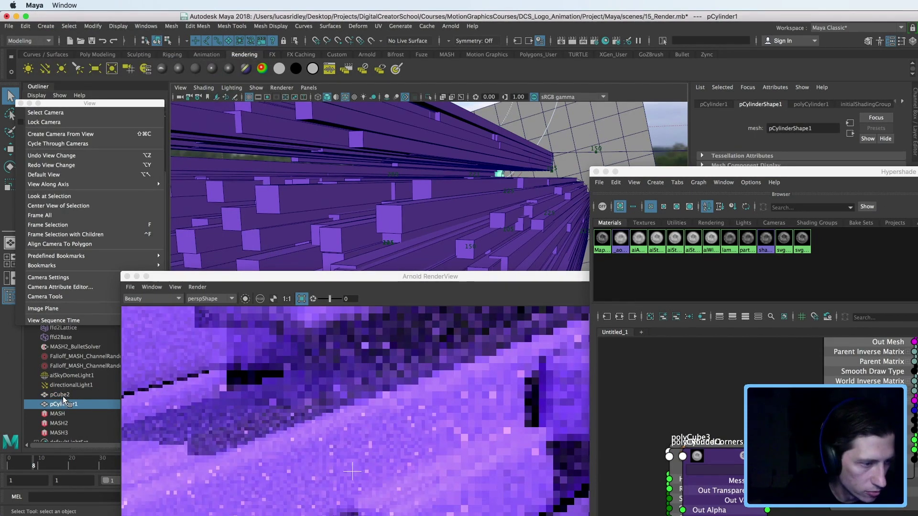
left_click(61, 395, "shift")
key("w")
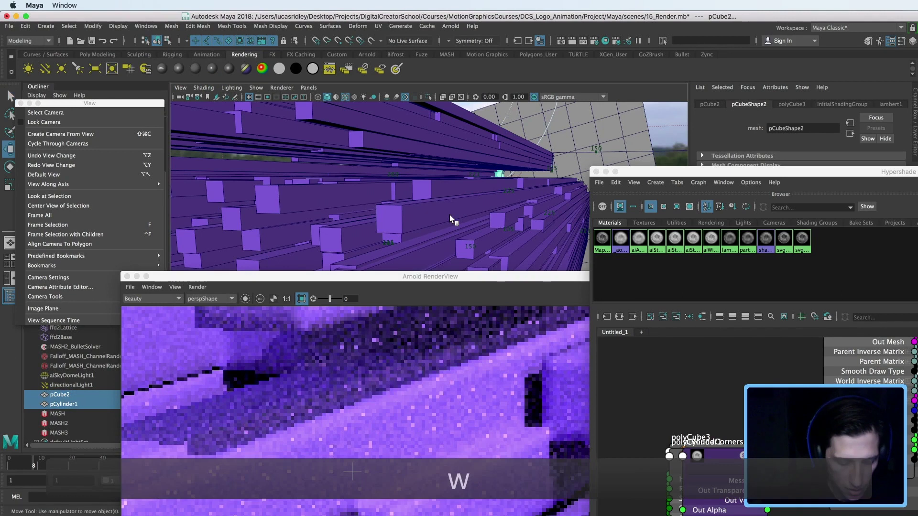
key("v")
middle_click_drag(385, 213, 410, 205)
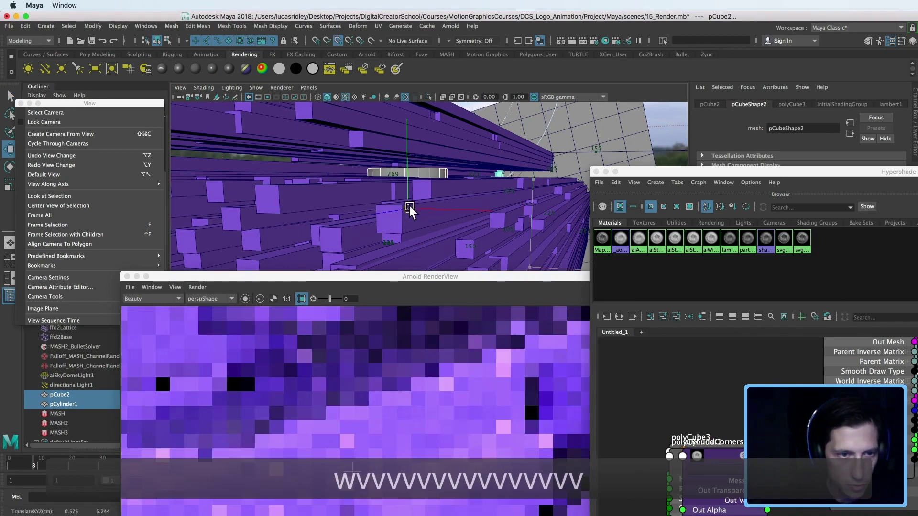
left_click_drag(451, 215, 476, 193, "alt")
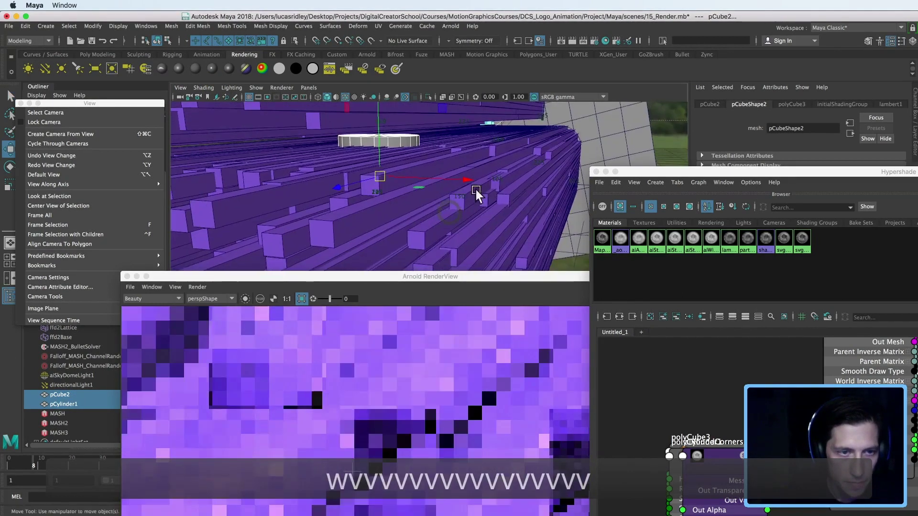
scroll(489, 189, "down", 3)
Stop the live Arnold render, clear its window from the viewport, and raise the cube and cylinder slightly above the bars
left_click_drag(490, 276, 251, 225)
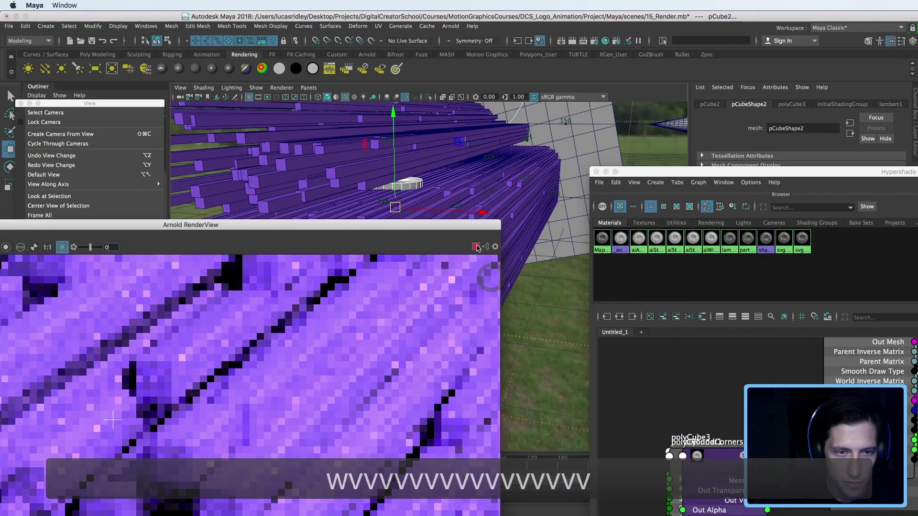
left_click(476, 246)
left_click_drag(455, 226, 455, 366)
left_click_drag(416, 210, 493, 296, "alt")
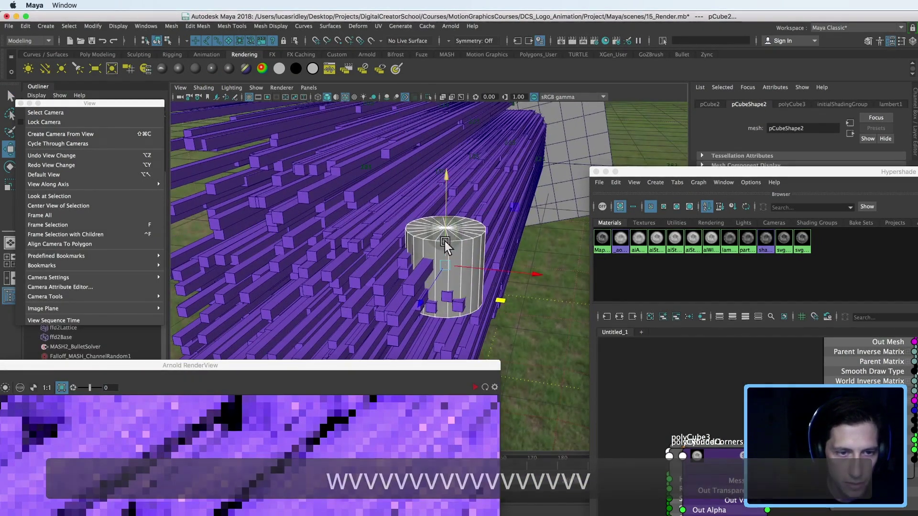
left_click_drag(444, 243, 451, 214)
Select the purple bar mesh and graph its material network in Hypershade
right_click_drag(450, 212, 676, 325, "alt")
right_click_drag(782, 377, 779, 357, "alt")
right_click_drag(259, 251, 254, 242, "alt")
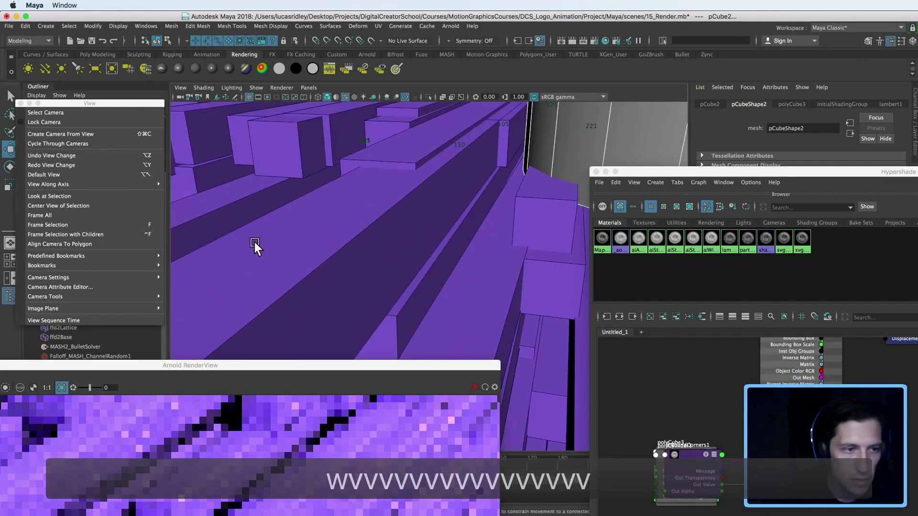
left_click(252, 235)
left_click_drag(434, 271, 452, 257, "alt")
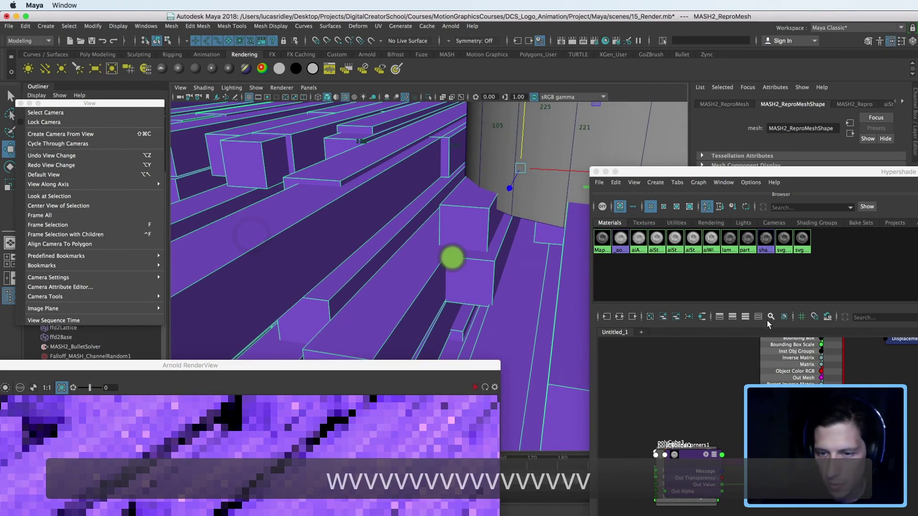
left_click(701, 316)
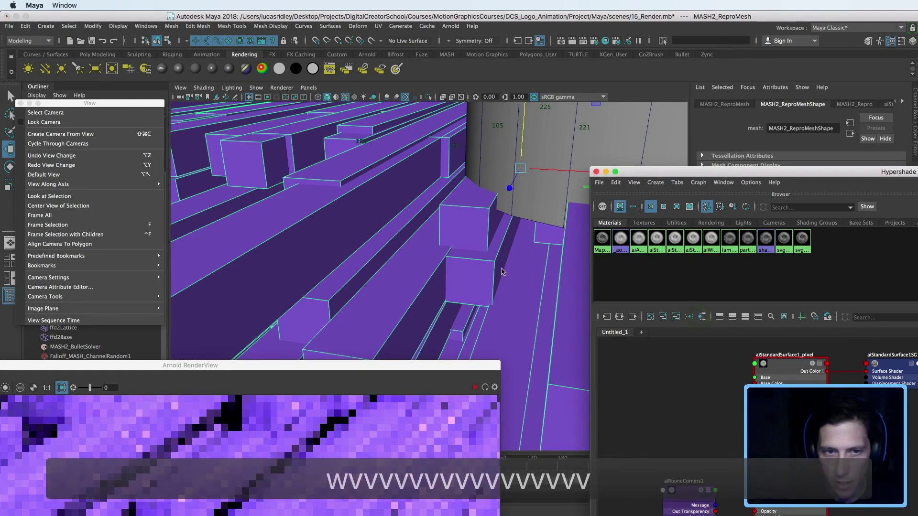
left_click_drag(502, 271, 487, 277, "alt")
Assign the aiStandardSurface1_pixel material to the cylinder
left_click_drag(137, 364, 165, 497)
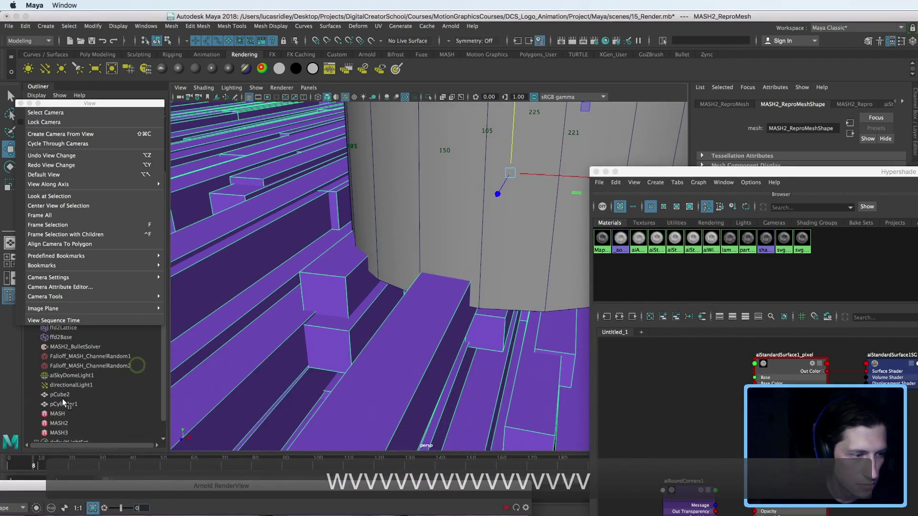
left_click(60, 395)
left_click(64, 403, "shift")
middle_click_drag(786, 373, 490, 191)
key("f")
middle_click_drag(424, 277, 444, 273, "alt")
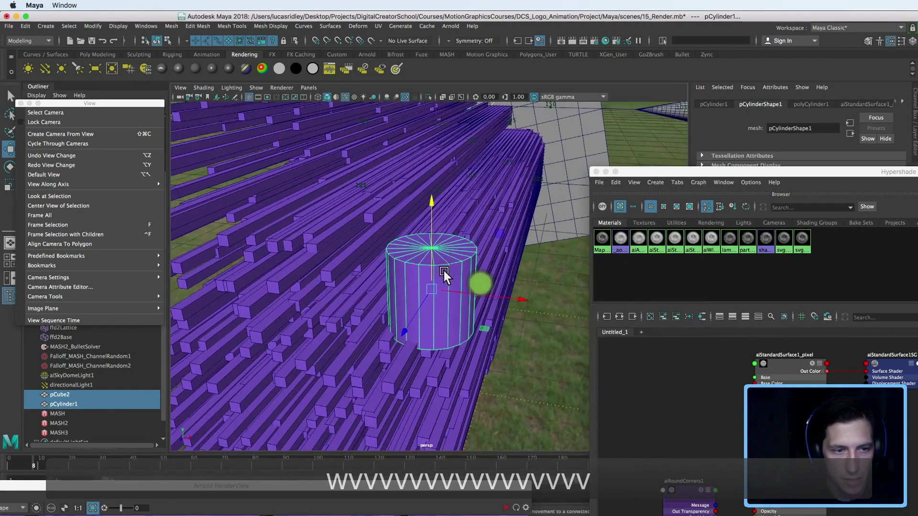
Scale the cylinder down uniformly to about half size and raise it onto the top of the cube
right_click_drag(445, 273, 466, 268, "alt")
left_click(467, 268)
key("r")
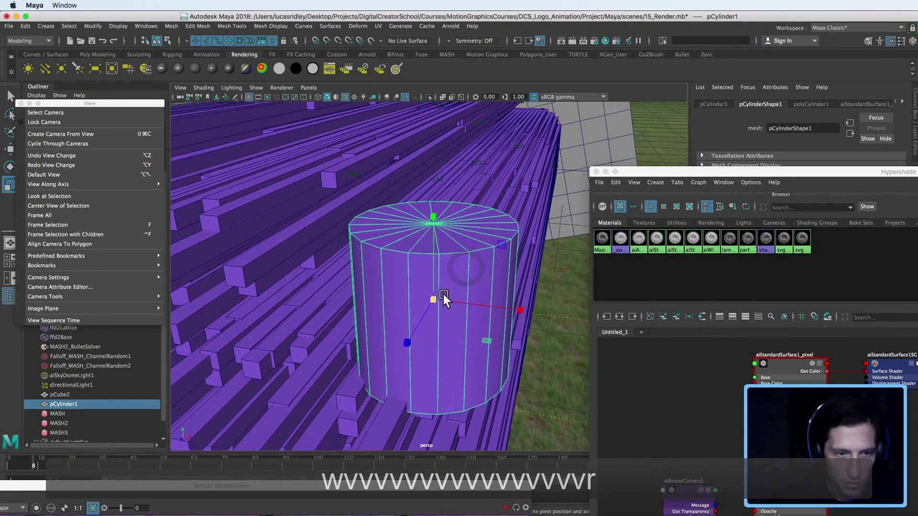
mouse_move(432, 302)
left_mouse_down()
mouse_move(360, 303)
mouse_move(408, 301)
mouse_move(369, 309)
left_mouse_up()
key("w")
left_click_drag(435, 255, 433, 191)
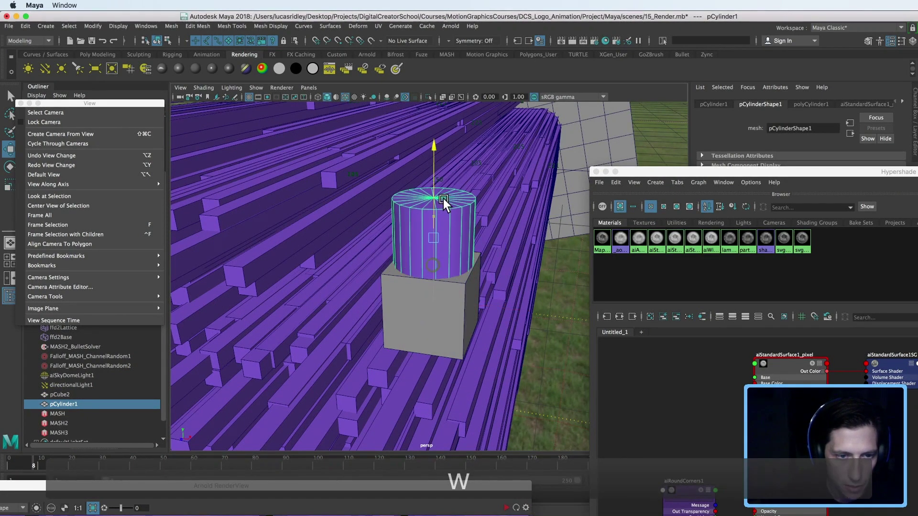
Assign the aiStandardSurface1_pixel material to the cube beneath the cylinder
middle_click_drag(789, 363, 436, 307)
right_click_drag(438, 306, 388, 298, "alt")
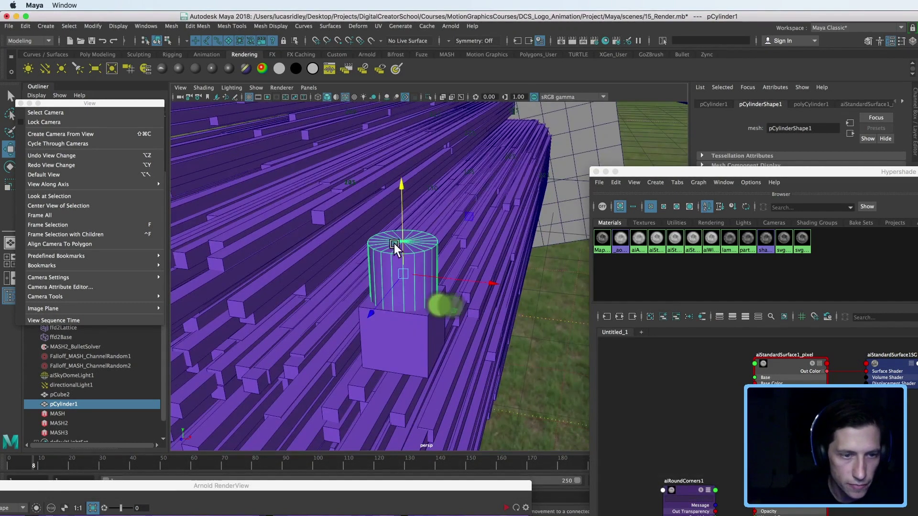
Scale the cylinder down further so it fits within the cube's top face, and seat it on the cube
key("f")
left_click_drag(449, 306, 457, 308, "alt")
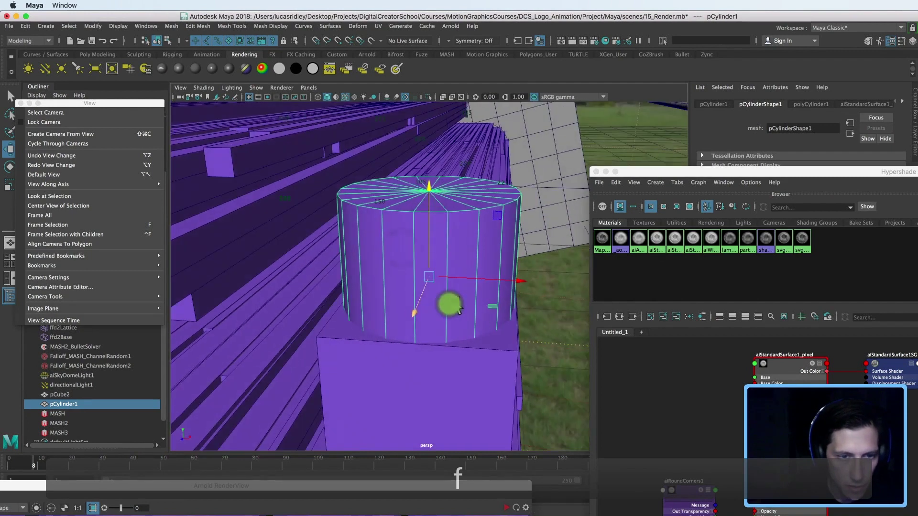
key("r")
left_click_drag(424, 280, 367, 274)
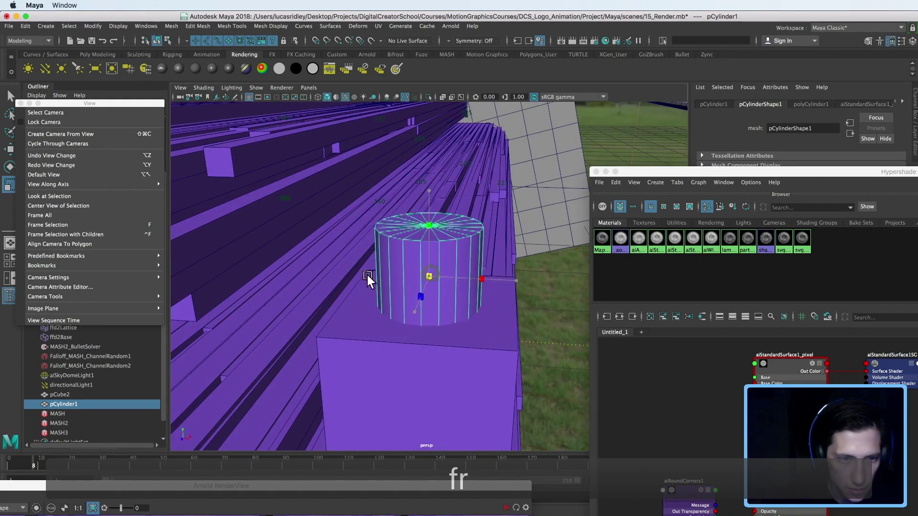
key("w")
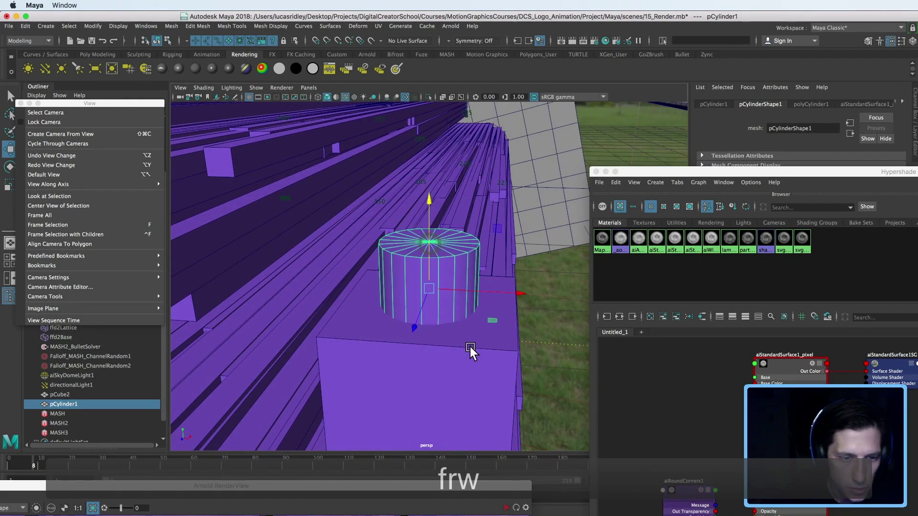
Frame the cylinder and cube in the perspective view and restart the live render in Arnold RenderView
left_click_drag(470, 346, 469, 340, "alt")
middle_click_drag(469, 340, 463, 307, "alt")
right_click_drag(447, 293, 477, 309, "alt")
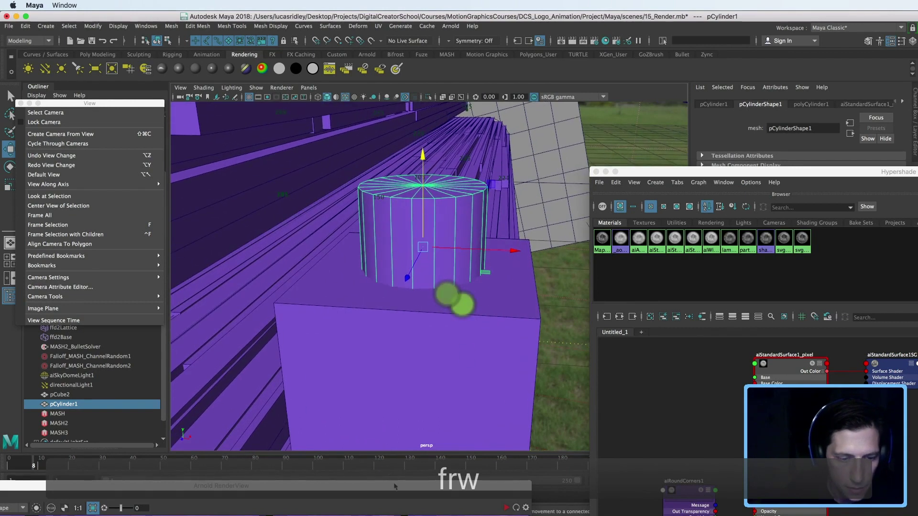
left_click_drag(395, 486, 636, 71)
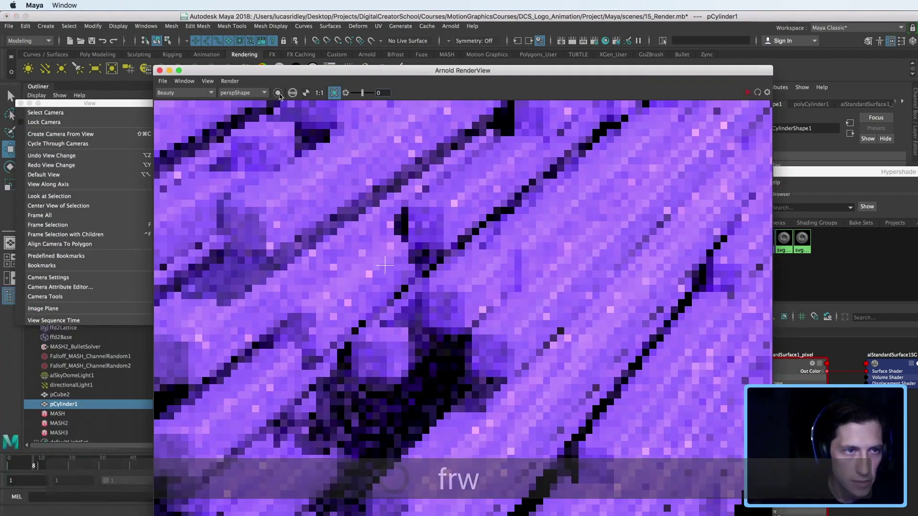
left_click(747, 92)
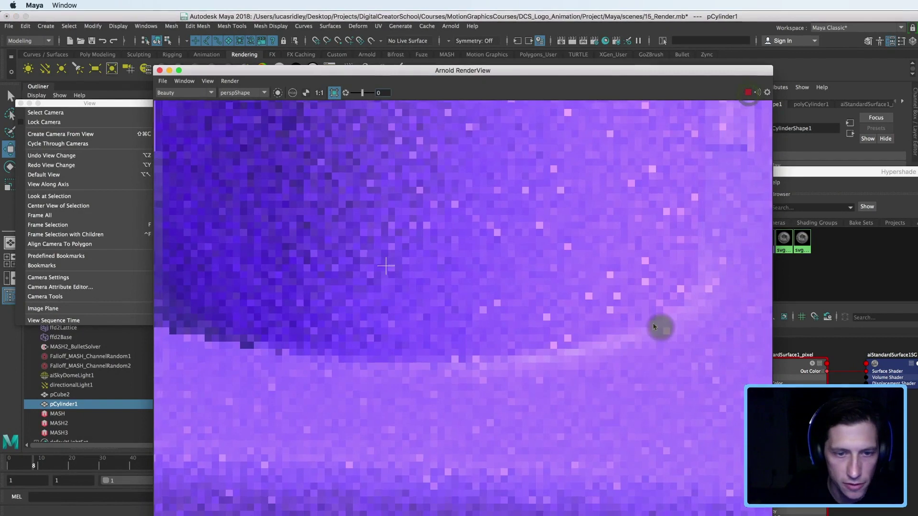
Examine the seam between the cylinder and the cube and their outer edges in the Arnold render
right_click_drag(661, 327, 502, 352, "alt")
middle_click_drag(560, 350, 543, 349, "alt")
right_click_drag(593, 340, 477, 332, "alt")
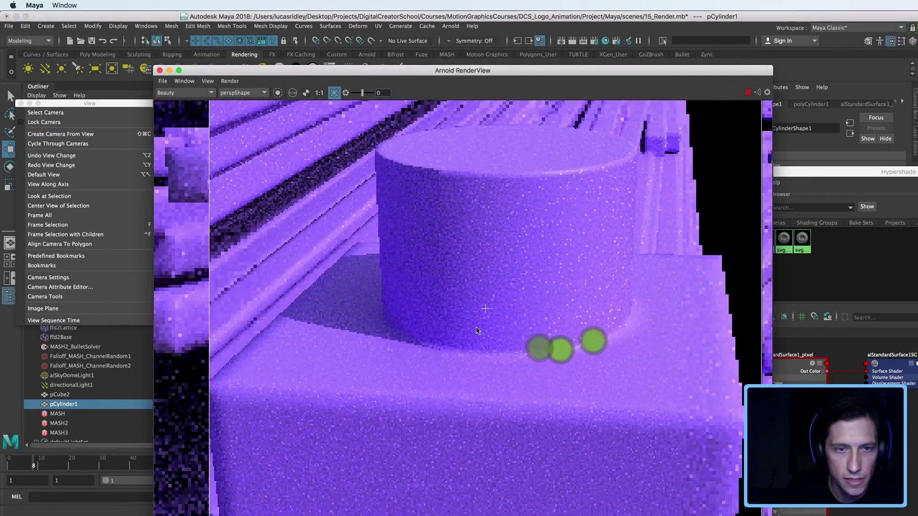
middle_click_drag(466, 350, 436, 367, "alt")
middle_click_drag(490, 358, 471, 360, "alt")
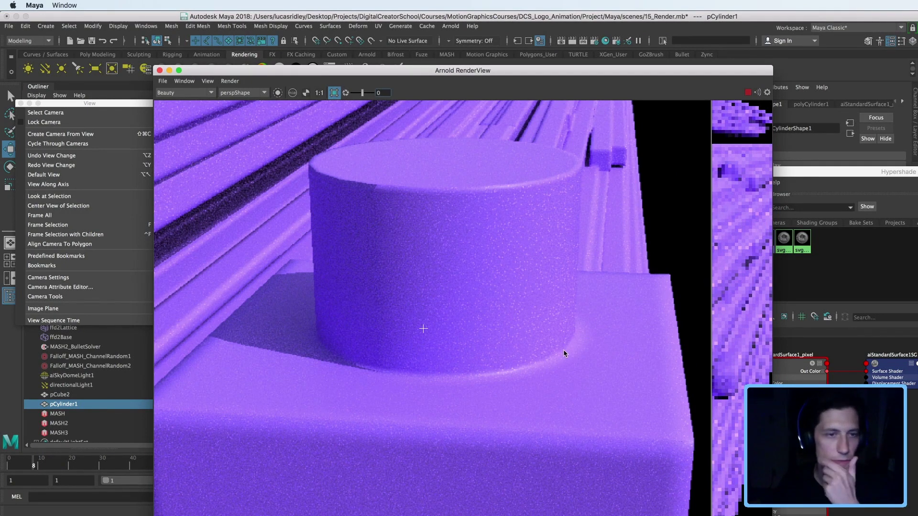
scroll(564, 352, "down", 4)
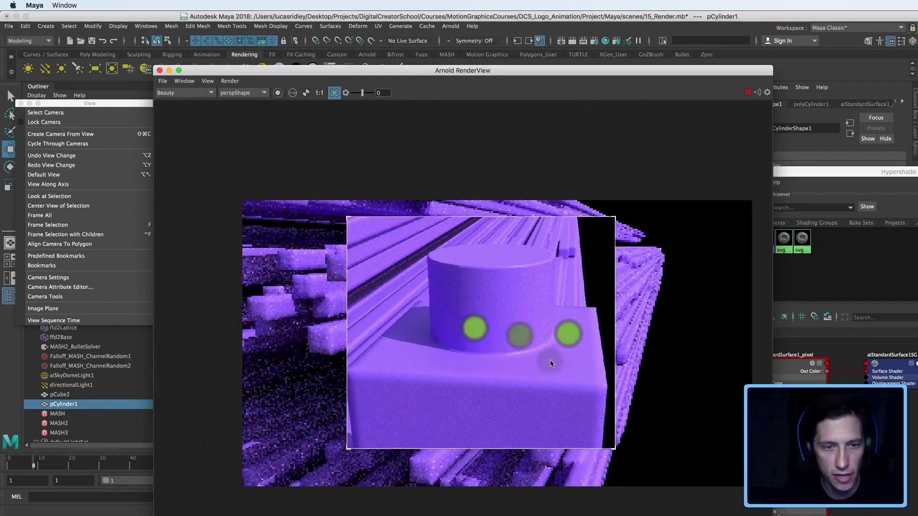
scroll(550, 363, "down", 1)
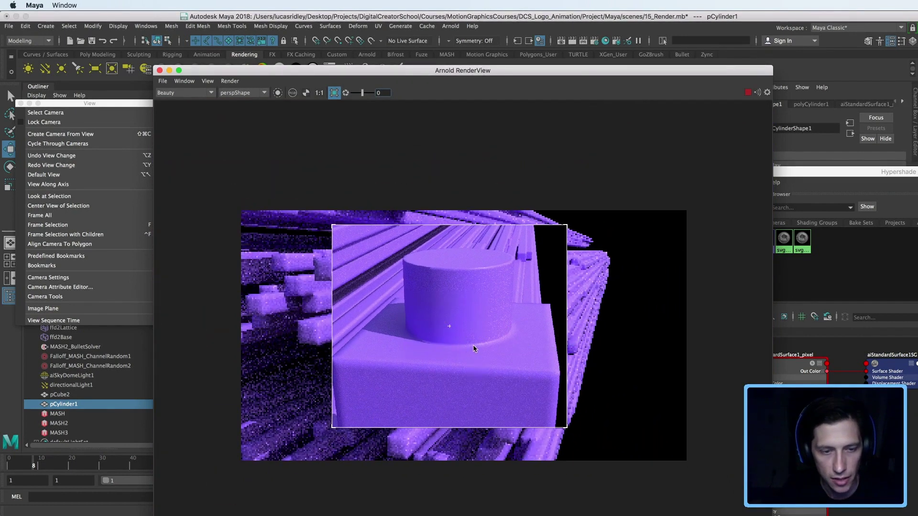
scroll(474, 348, "up", 5)
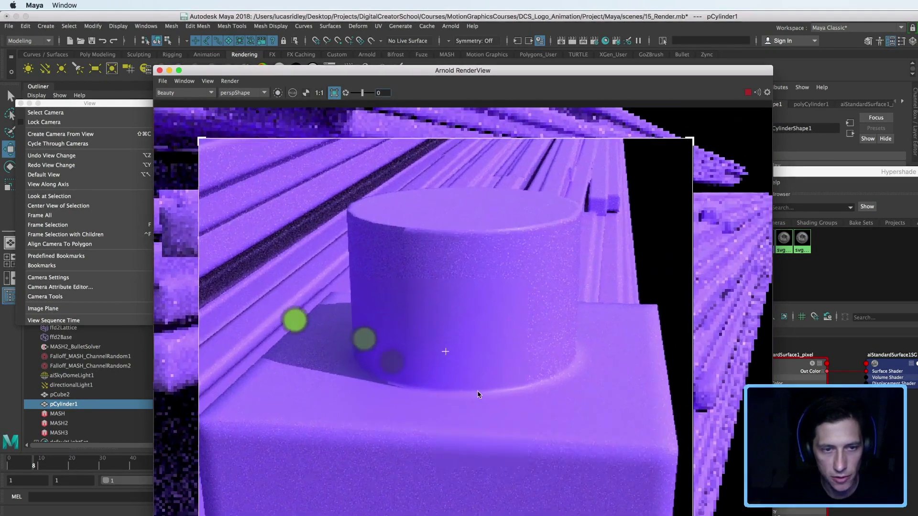
scroll(478, 394, "up", 1)
mouse_move(451, 318)
middle_mouse_down()
mouse_move(461, 391)
mouse_move(442, 320)
middle_mouse_up()
scroll(474, 386, "up", 1)
scroll(443, 320, "up", 2)
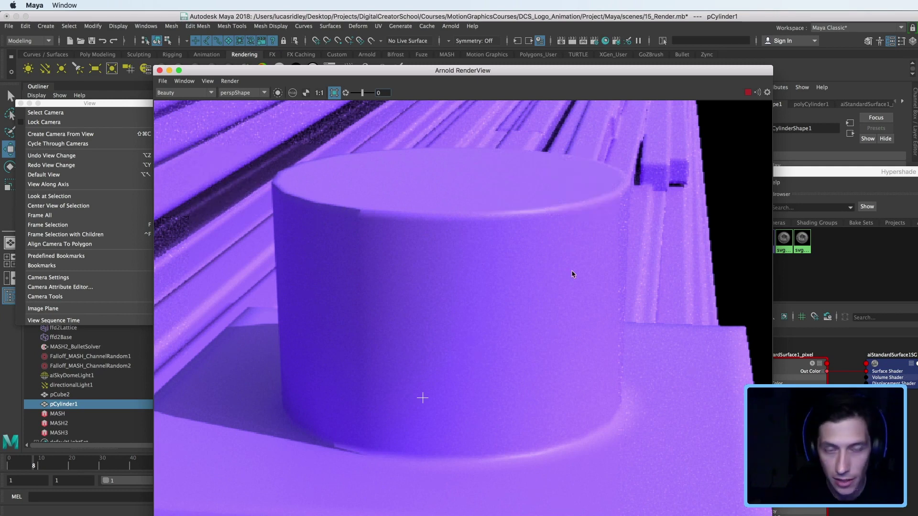
right_click_drag(581, 276, 478, 295, "alt")
right_click_drag(537, 279, 428, 293, "alt")
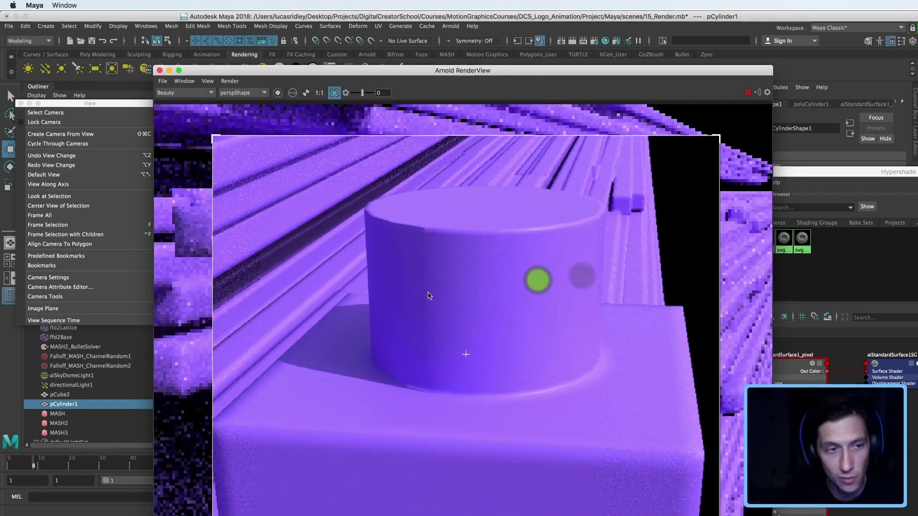
middle_click_drag(428, 293, 407, 272, "alt")
right_click_drag(511, 302, 456, 305, "alt")
left_click_drag(456, 308, 506, 258)
Move the Arnold RenderView aside and bring Hypershade fully into view with its node graph and material properties
left_click_drag(664, 71, 414, 62)
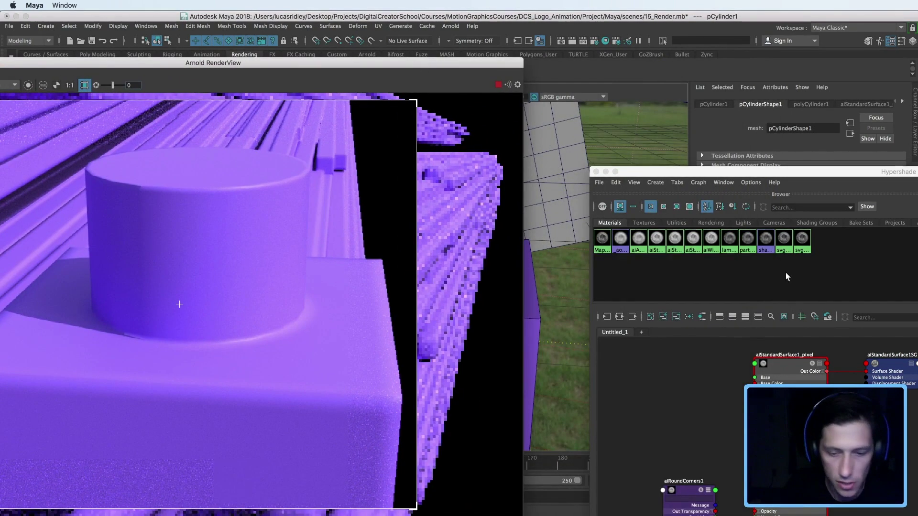
mouse_move(376, 64)
left_mouse_down()
mouse_move(720, 59)
mouse_move(392, 55)
left_mouse_up()
left_click_drag(803, 171, 490, 109)
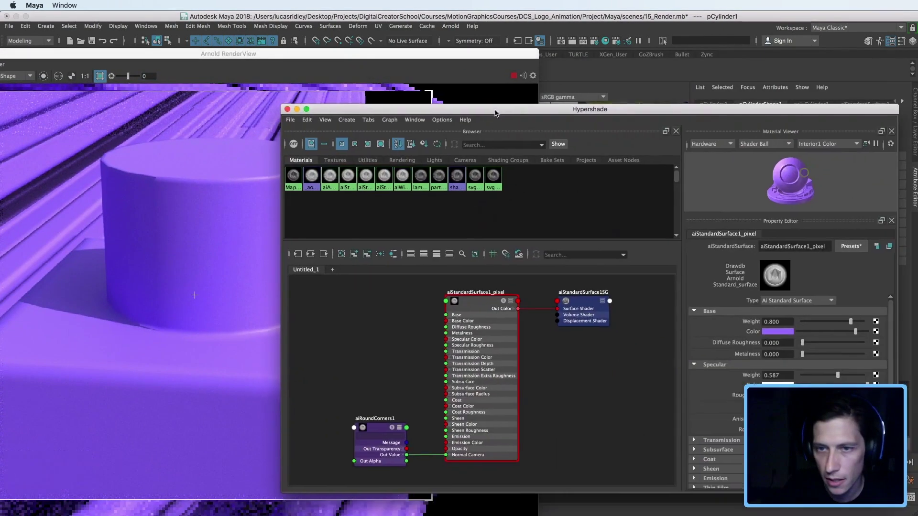
Enable Self Only on the aiRoundCorners1 node, move Hypershade aside and bring the Arnold RenderView fully into view
left_click(386, 422)
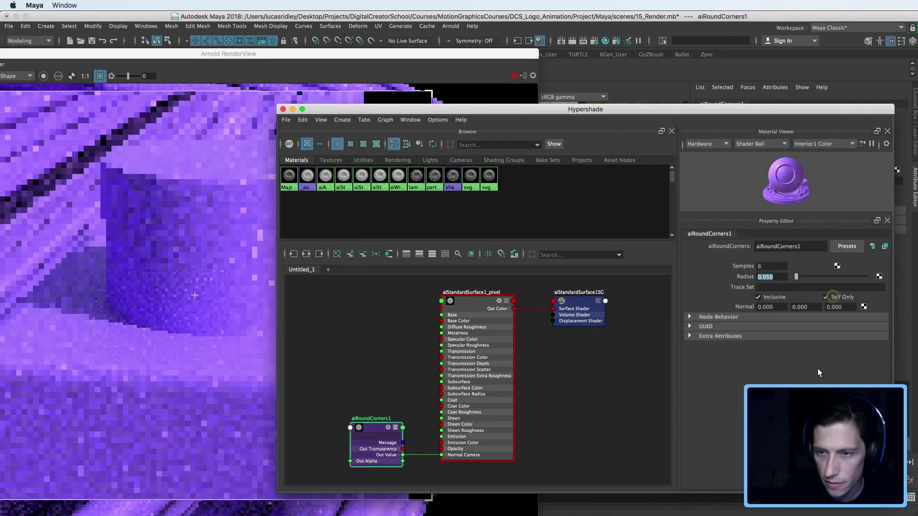
left_click_drag(500, 111, 882, 154)
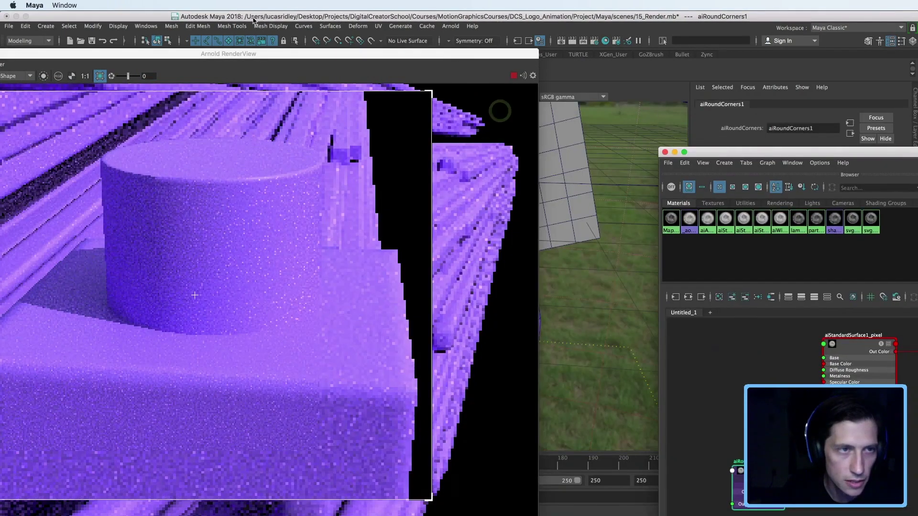
left_click_drag(263, 53, 463, 12)
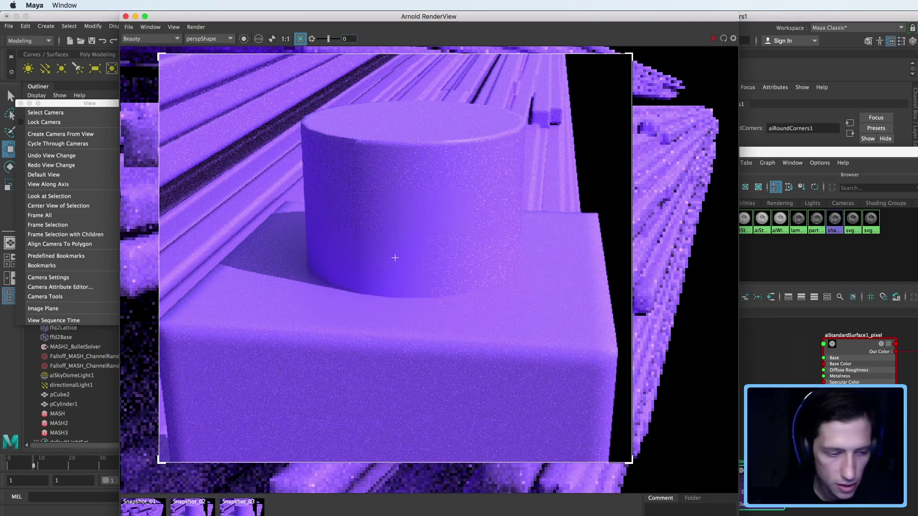
Compare Snapshot_02 and Snapshot_03 in the Arnold RenderView, looking closely at the seam between the cylinder and the cube
left_click(196, 508)
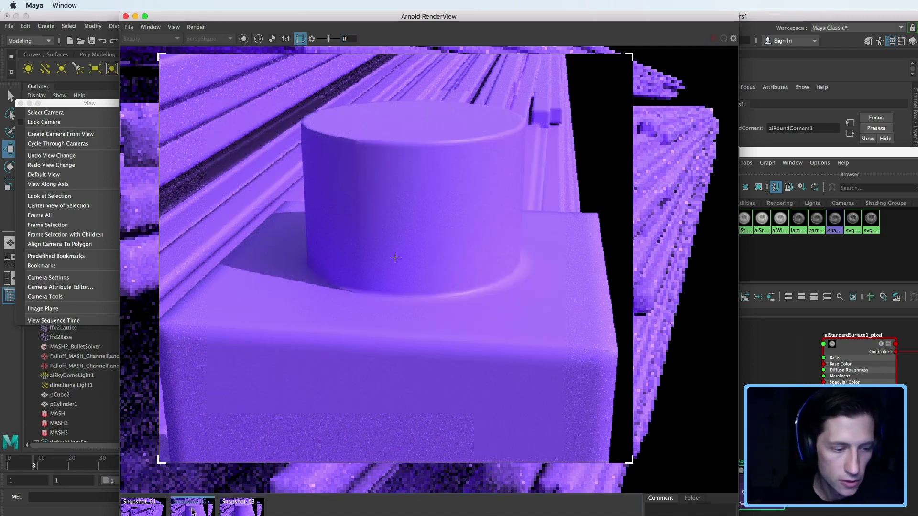
left_click(239, 508)
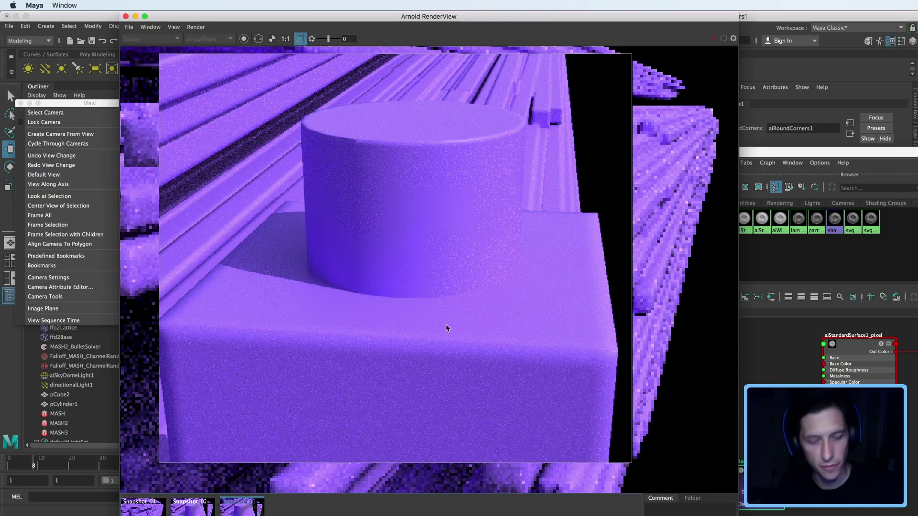
scroll(418, 295, "up", 3)
middle_click_drag(440, 297, 401, 343)
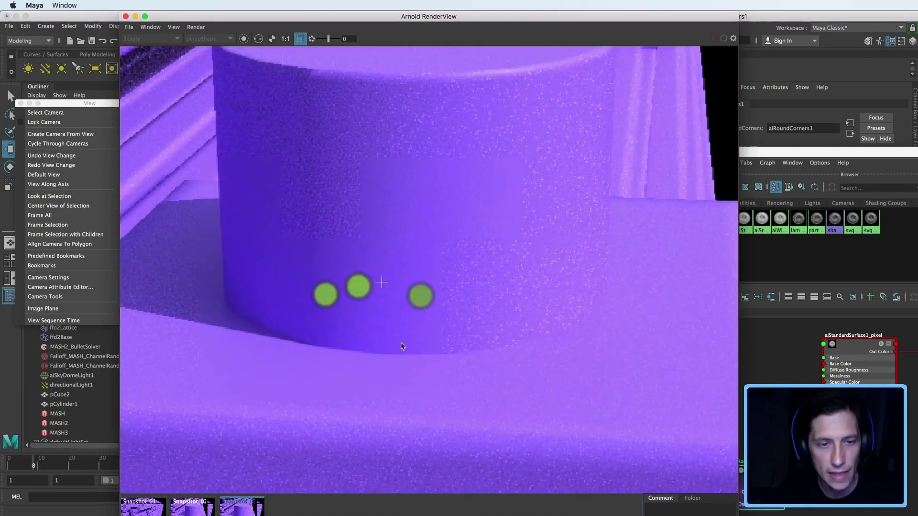
scroll(425, 337, "up", 1)
left_click(200, 507)
left_click(237, 511)
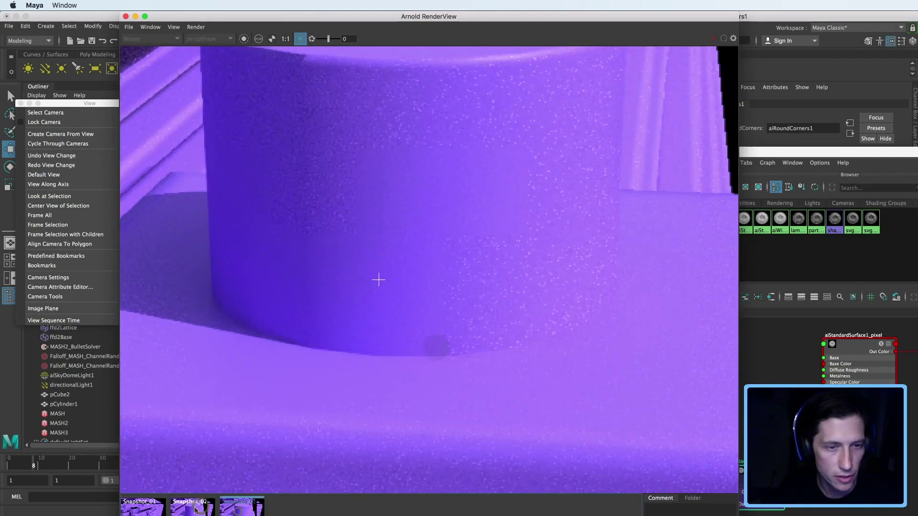
left_click(195, 510)
left_click(238, 510)
left_click(190, 504)
left_click(237, 508)
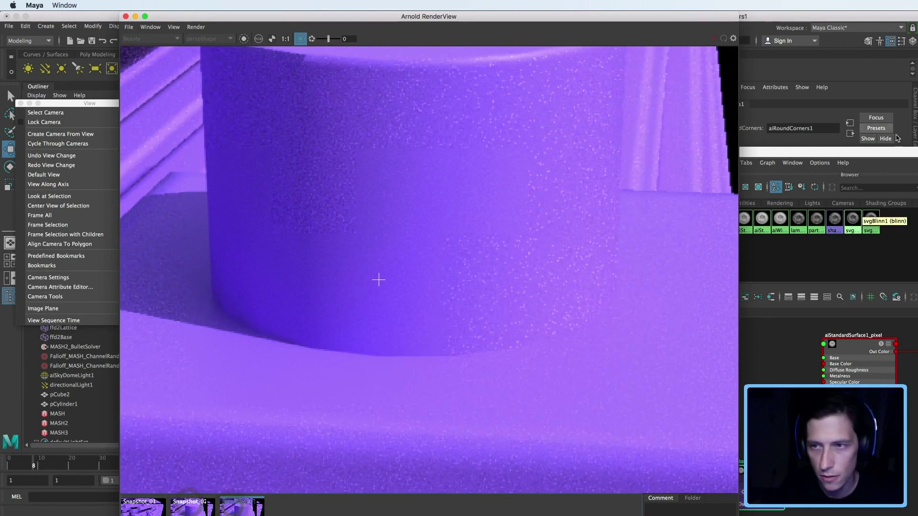
Set the aiRoundCorners1 samples to 9 in Hypershade and move its window aside to uncover the render
left_click_drag(897, 152, 433, 119)
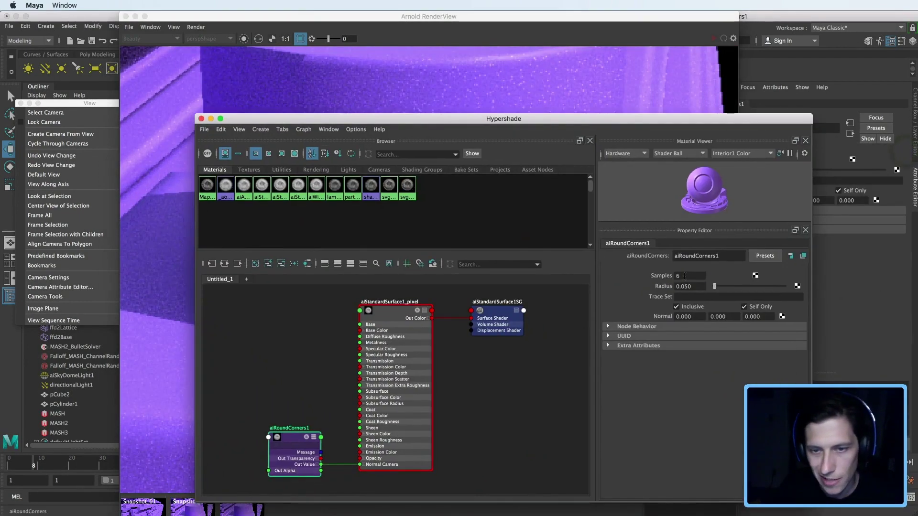
left_click(684, 275)
type("9")
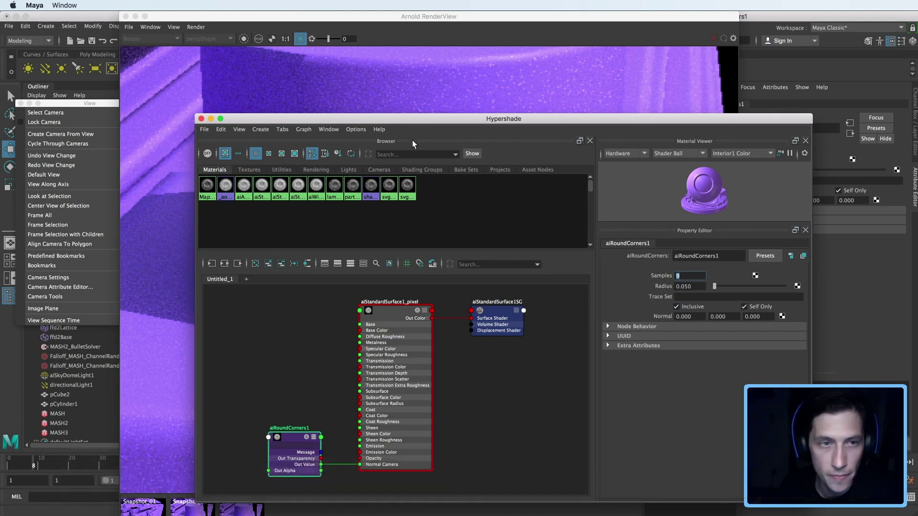
left_click_drag(391, 115, 917, 201)
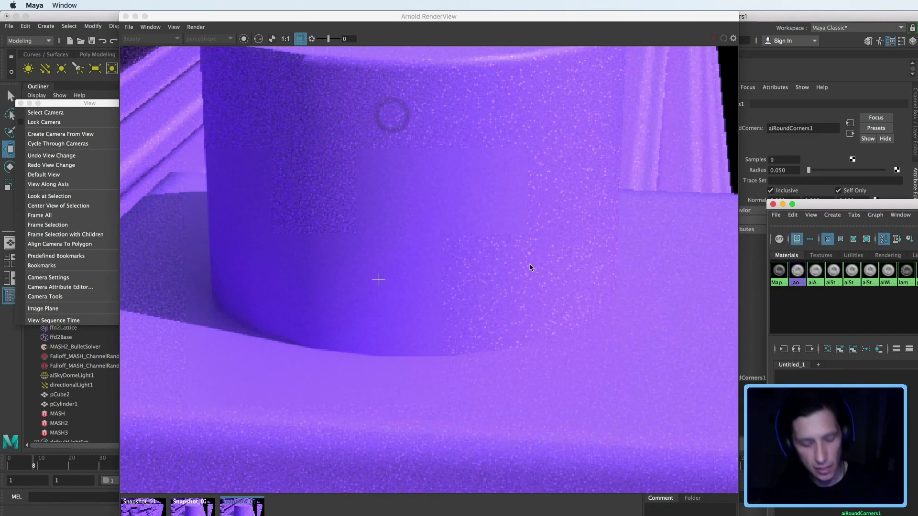
Examine the whole cylinder, cube and surrounding bars in the Arnold render at the higher sample setting
right_click_drag(553, 260, 371, 279, "alt")
right_click_drag(498, 266, 385, 273, "alt")
middle_click_drag(493, 253, 436, 272, "alt")
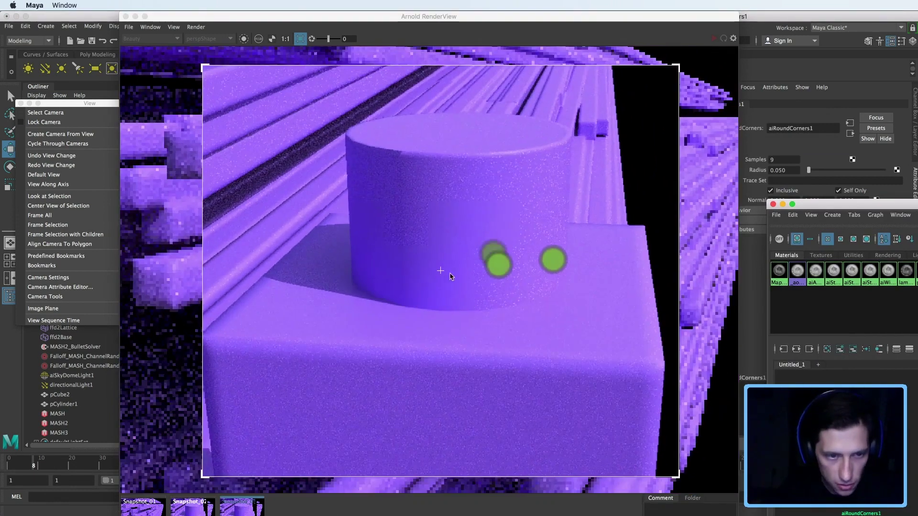
right_click_drag(503, 271, 436, 274, "alt")
mouse_move(436, 274)
left_mouse_down("alt")
mouse_move(433, 259)
mouse_move(382, 269)
left_mouse_up("alt")
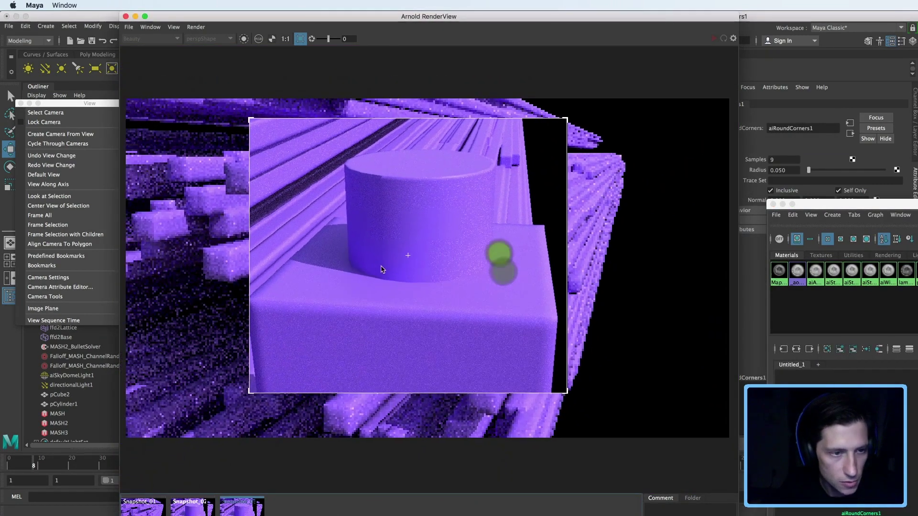